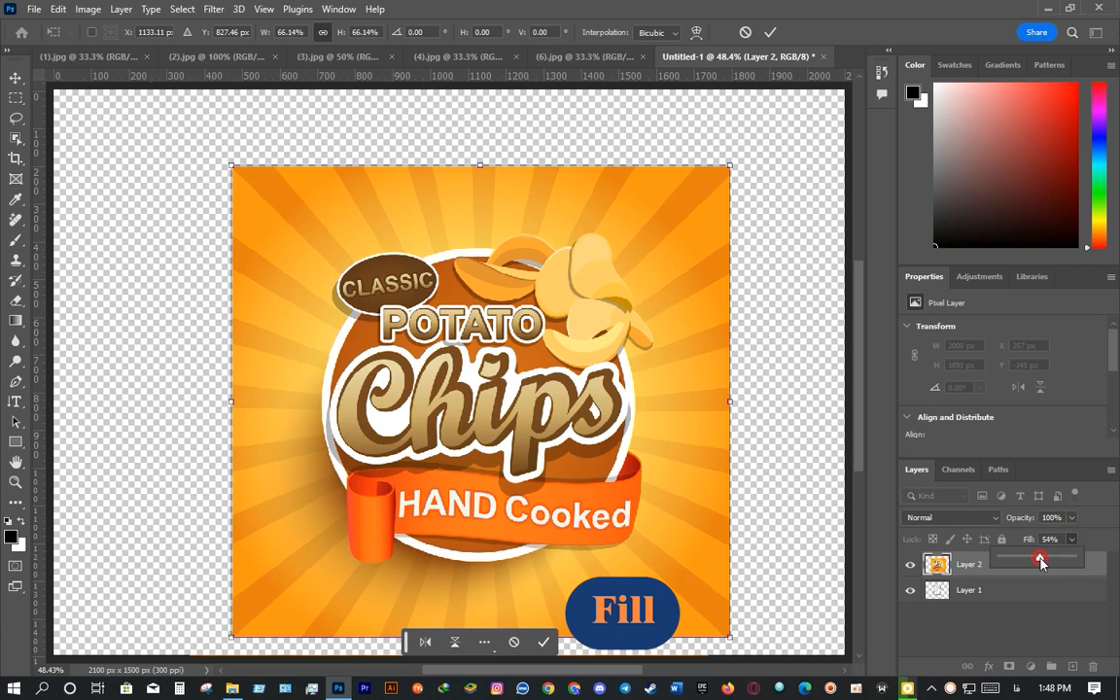
# - Scale the chips artwork to about 49% and centre it over the bag, then restore its fill to 100%
pyautogui.moveTo(466, 360); pyautogui.dragTo(442, 350)
pyautogui.moveTo(210, 391); pyautogui.dragTo(313, 391)
pyautogui.moveTo(474, 377); pyautogui.dragTo(415, 358)
pyautogui.moveTo(256, 369); pyautogui.dragTo(279, 378)
pyautogui.moveTo(422, 359); pyautogui.dragTo(410, 359)
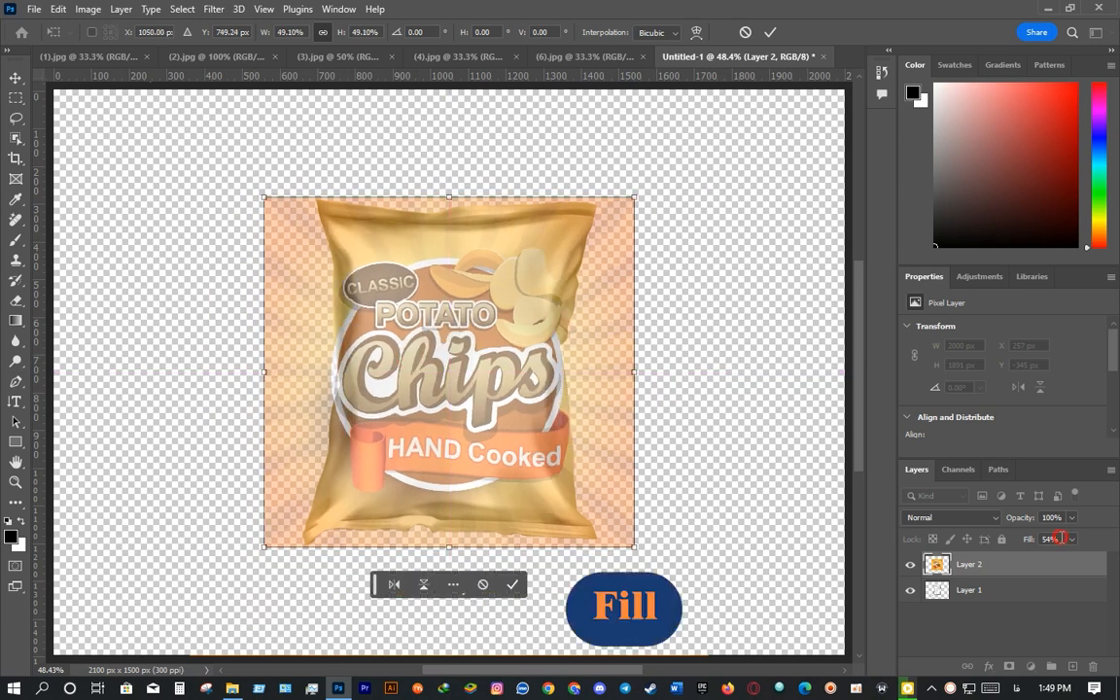
pyautogui.moveTo(1117, 561); pyautogui.dragTo(1112, 560)
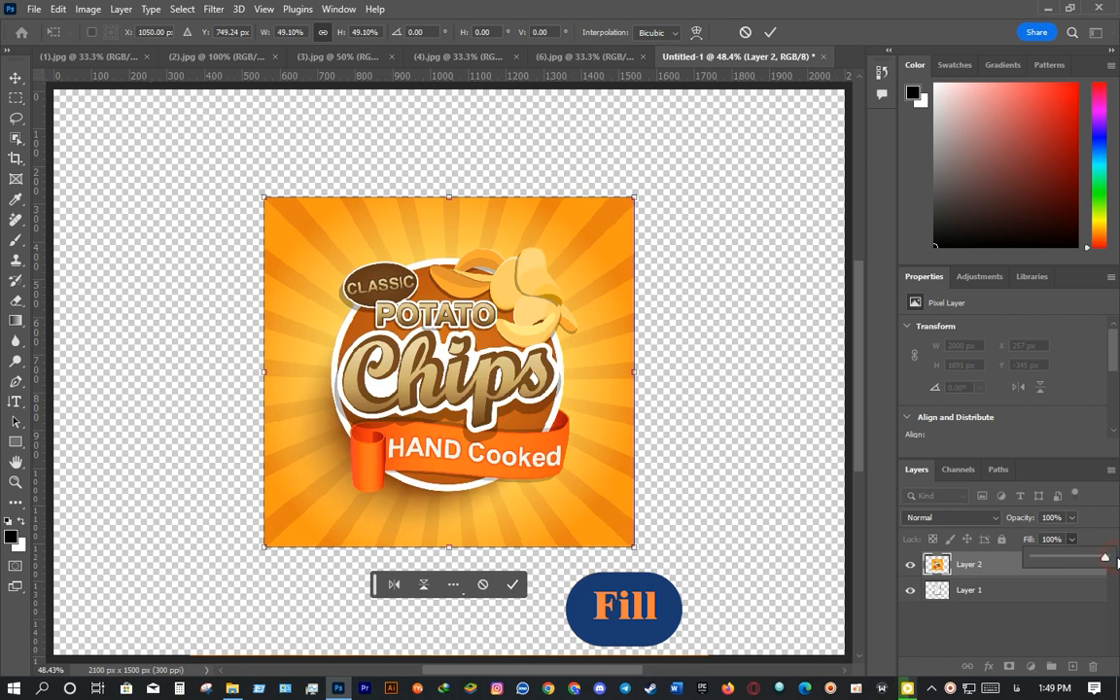
# - Trim the chips artwork to the bag's outline using an inverted object selection of the bag, keeping the artwork layer on top
pyautogui.moveTo(1005, 597); pyautogui.dragTo(994, 564)
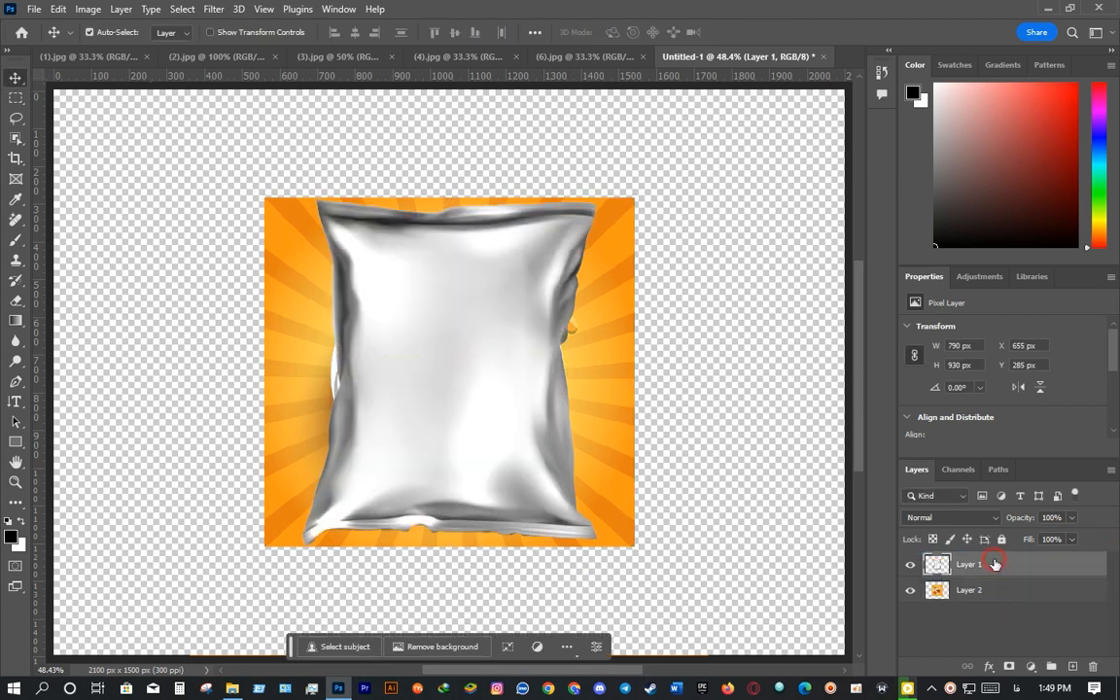
pyautogui.click(15, 138)
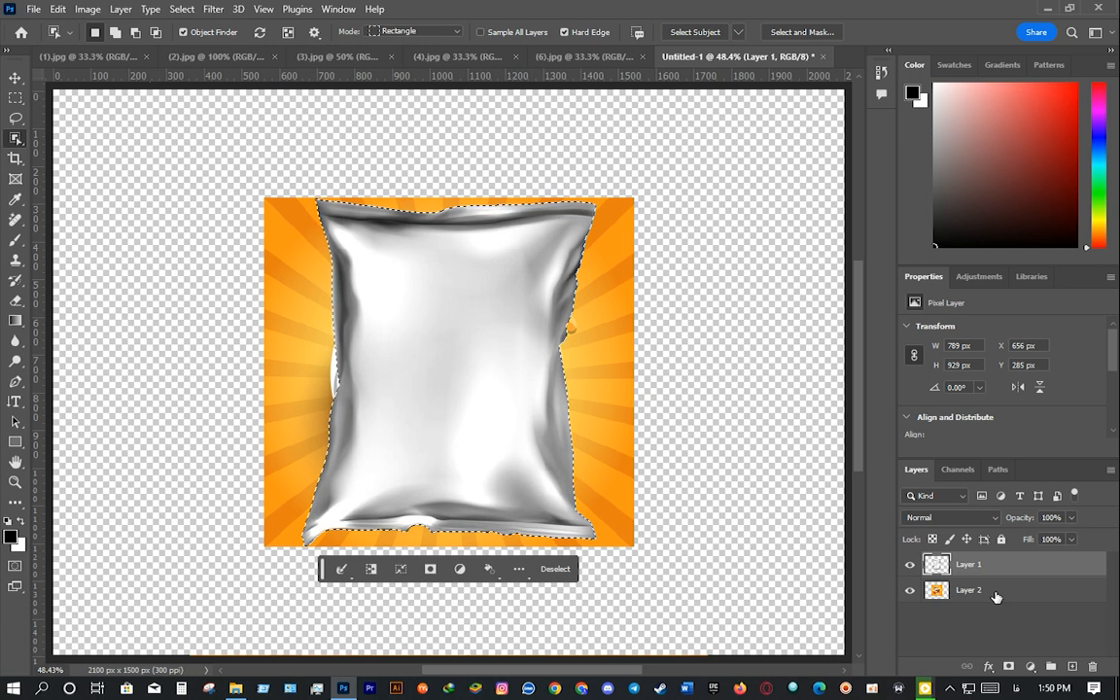
pyautogui.moveTo(993, 588); pyautogui.dragTo(990, 563)
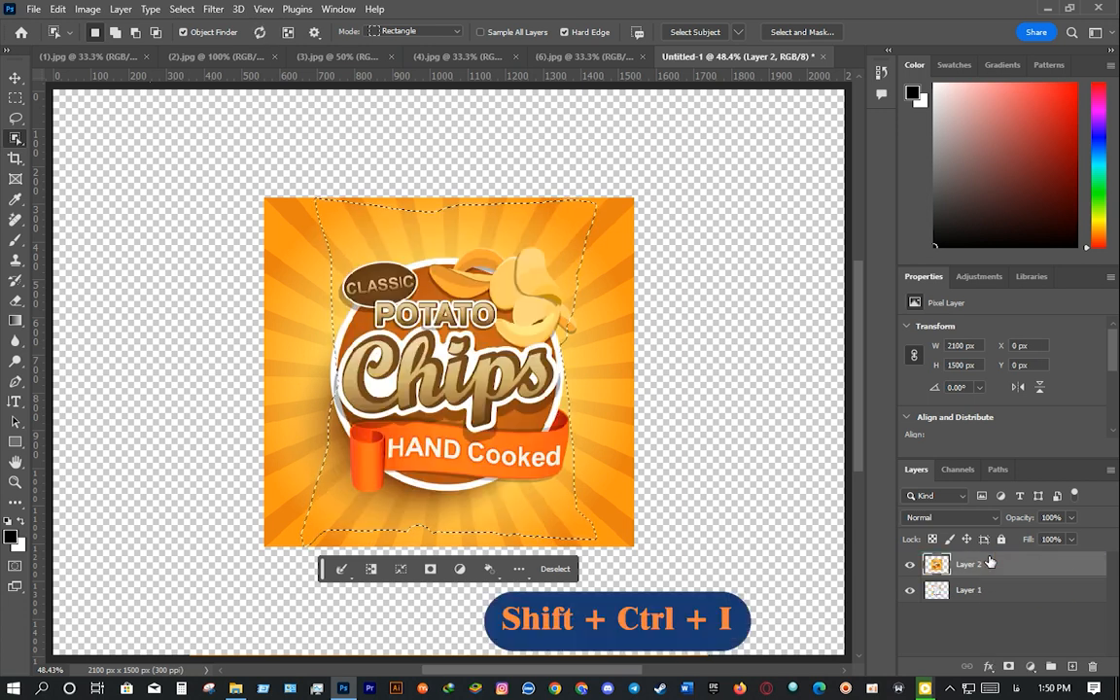
pyautogui.hotkey('shift', 'ctrl', 'i')
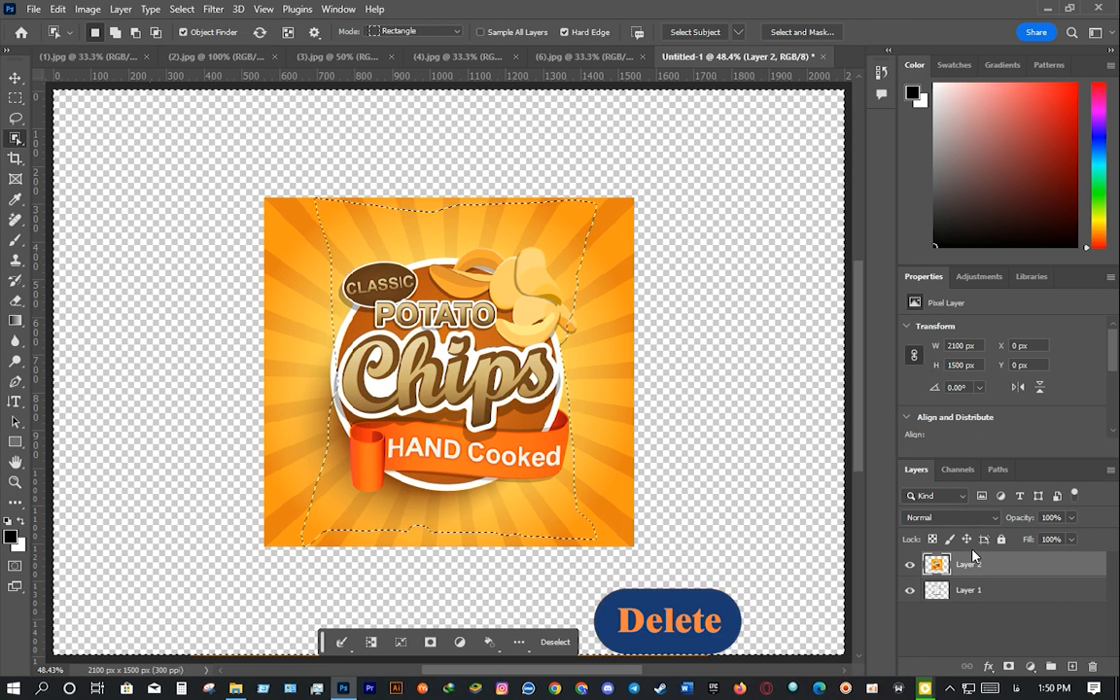
pyautogui.press('Delete')
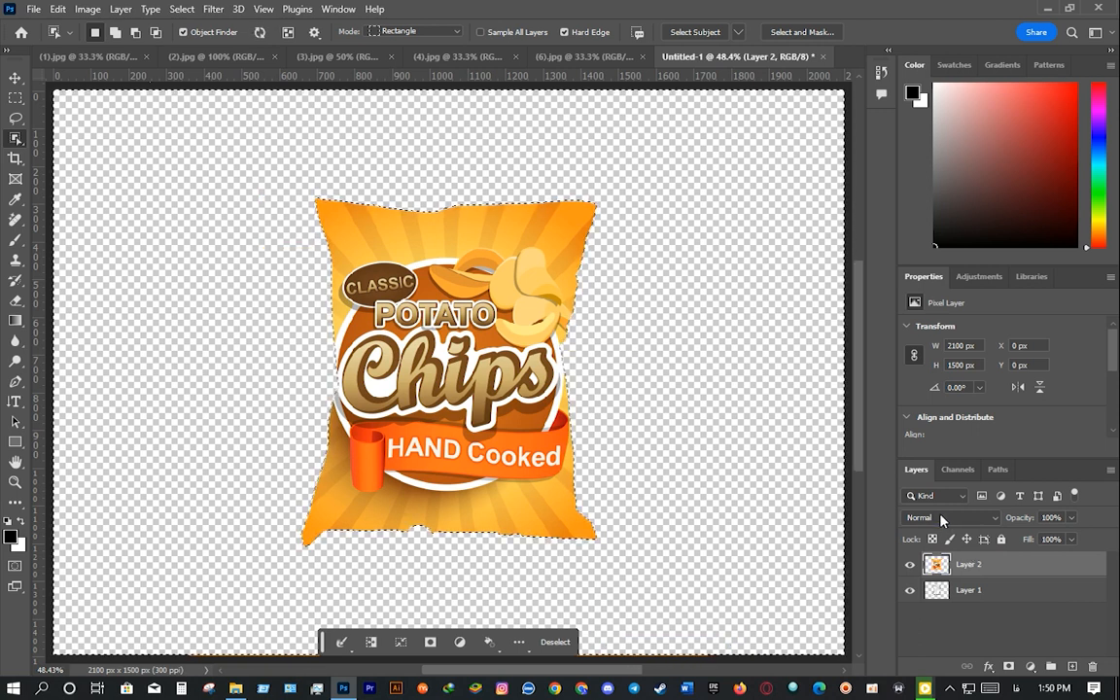
# - Set the artwork layer's blend mode to Multiply and clear the selection
pyautogui.click(941, 518)
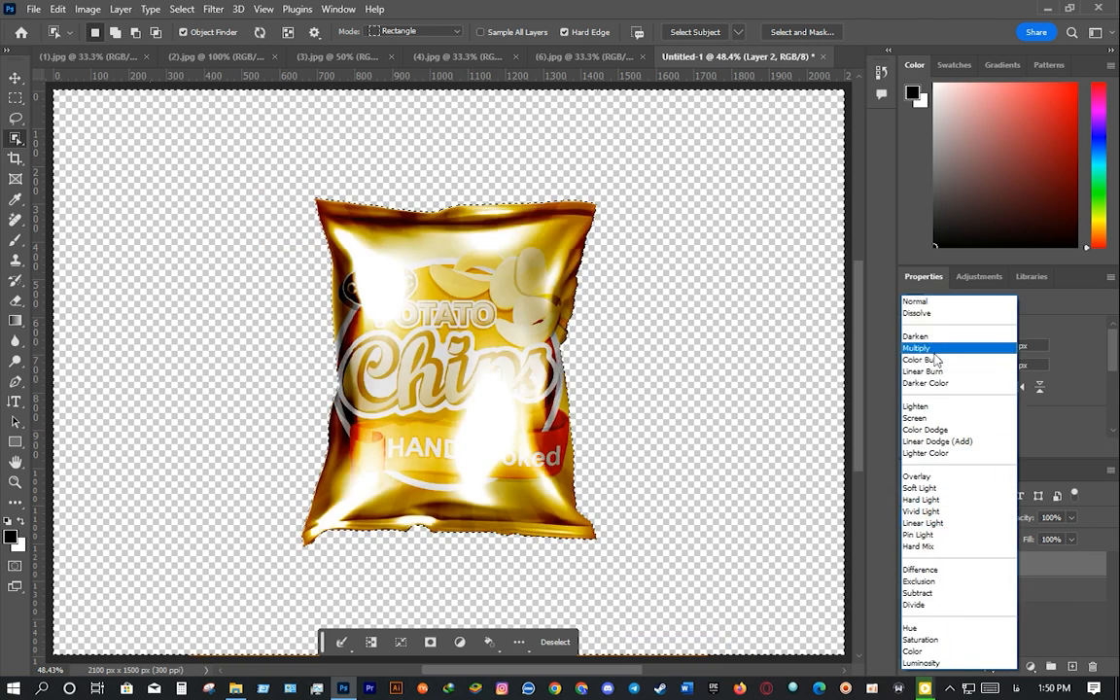
pyautogui.click(933, 350)
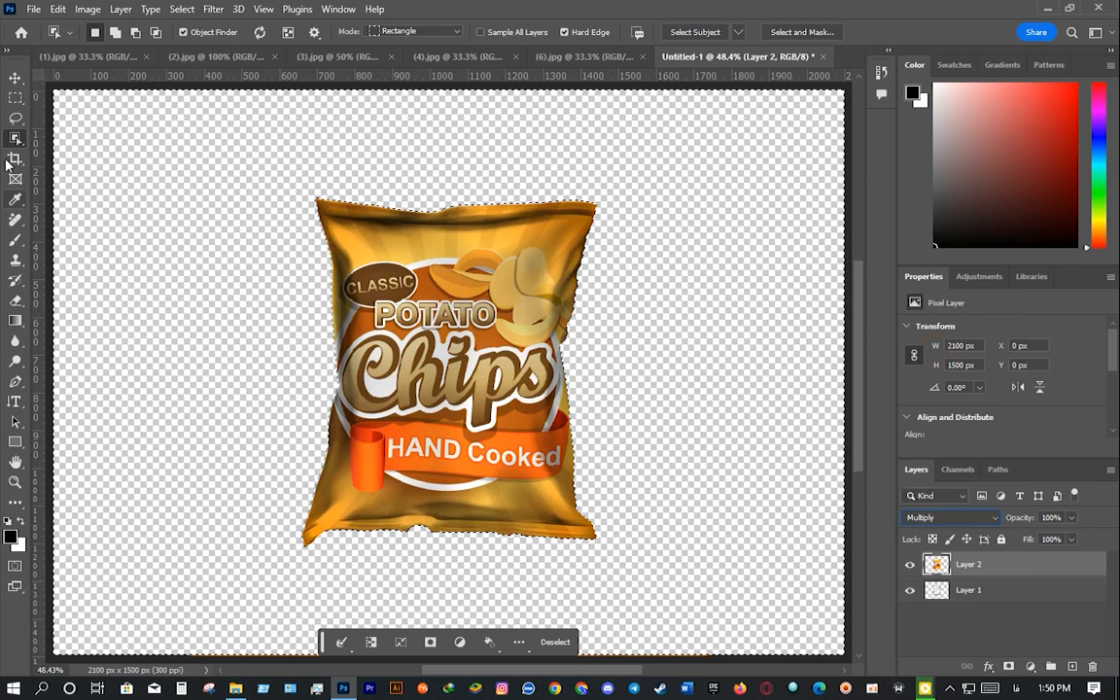
pyautogui.click(100, 145)
pyautogui.click(14, 77)
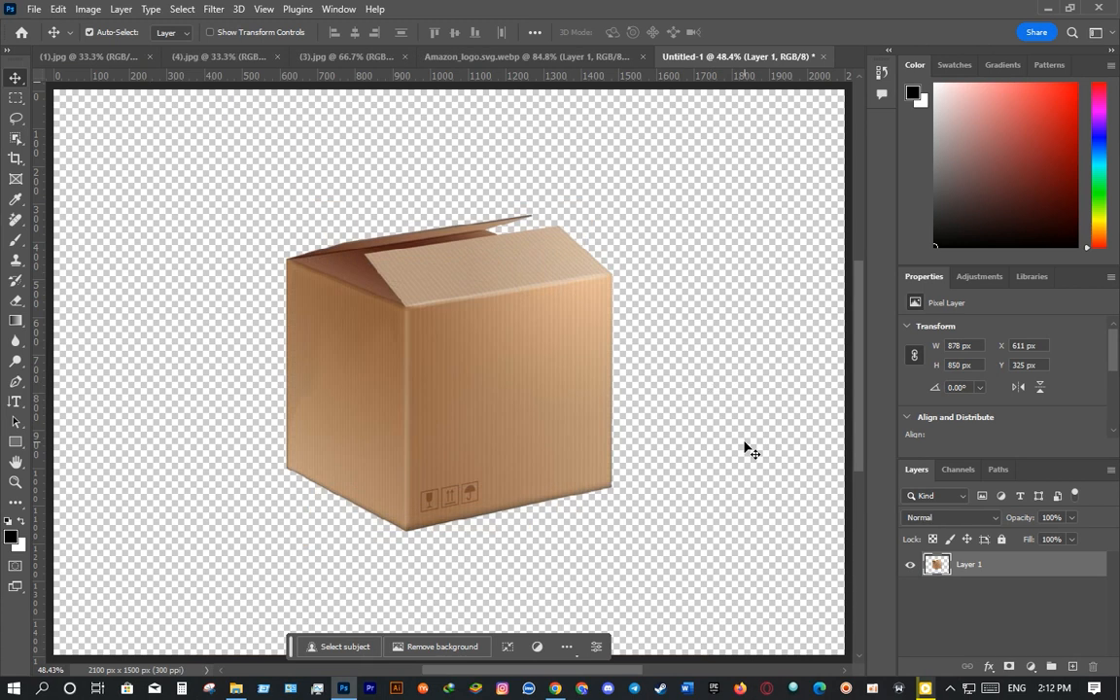
# - Lasso the orange smile arrow in the Amazon logo file and move it into the cardboard box document, over the box
pyautogui.click(545, 55)
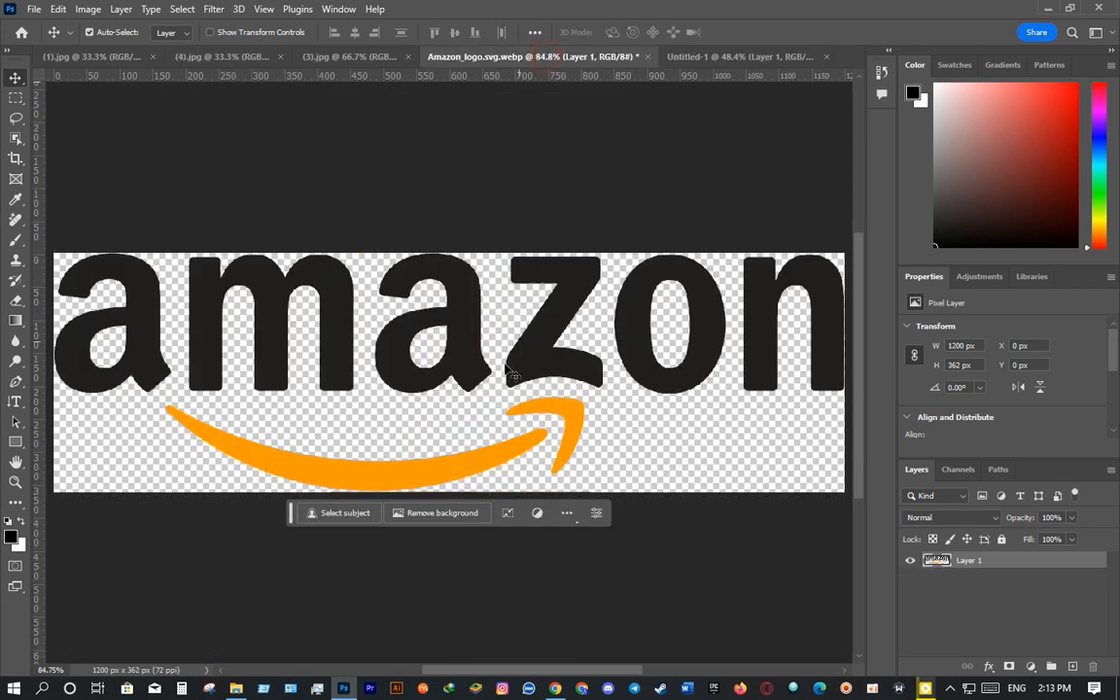
pyautogui.click(16, 119)
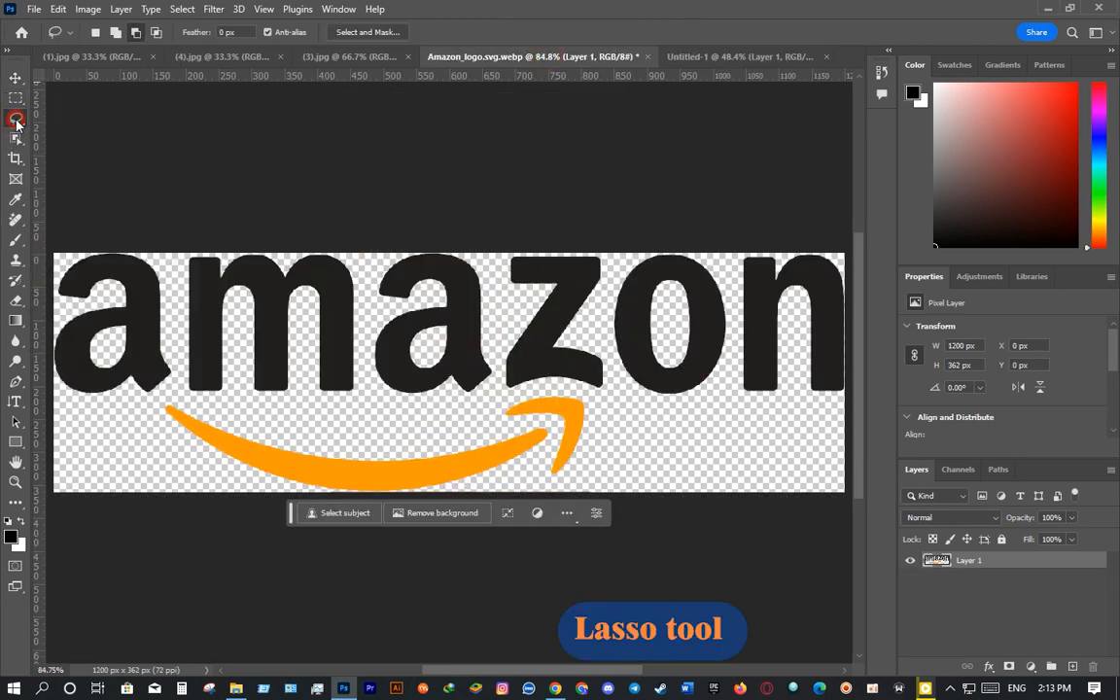
pyautogui.moveTo(153, 401)
pyautogui.mouseDown()
pyautogui.moveTo(227, 413)
pyautogui.moveTo(338, 419)
pyautogui.moveTo(498, 408)
pyautogui.mouseUp()
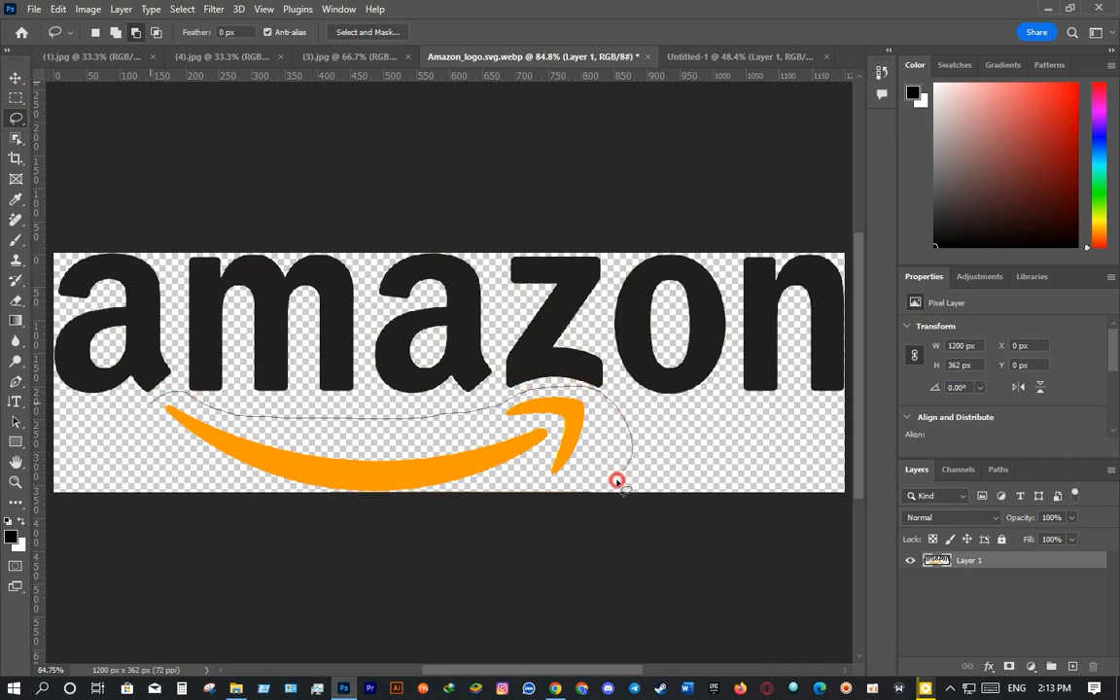
pyautogui.moveTo(412, 527); pyautogui.dragTo(213, 521)
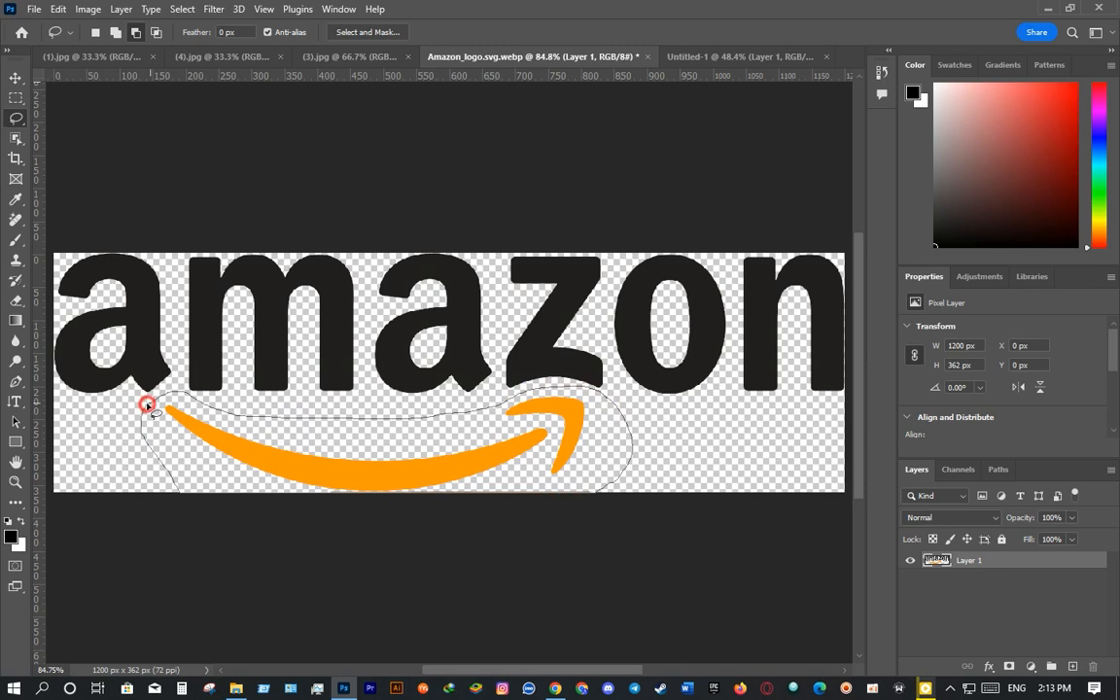
pyautogui.moveTo(147, 405); pyautogui.dragTo(148, 408)
pyautogui.click(15, 78)
pyautogui.moveTo(388, 488)
pyautogui.mouseDown()
pyautogui.moveTo(702, 67)
pyautogui.moveTo(694, 82)
pyautogui.mouseUp()
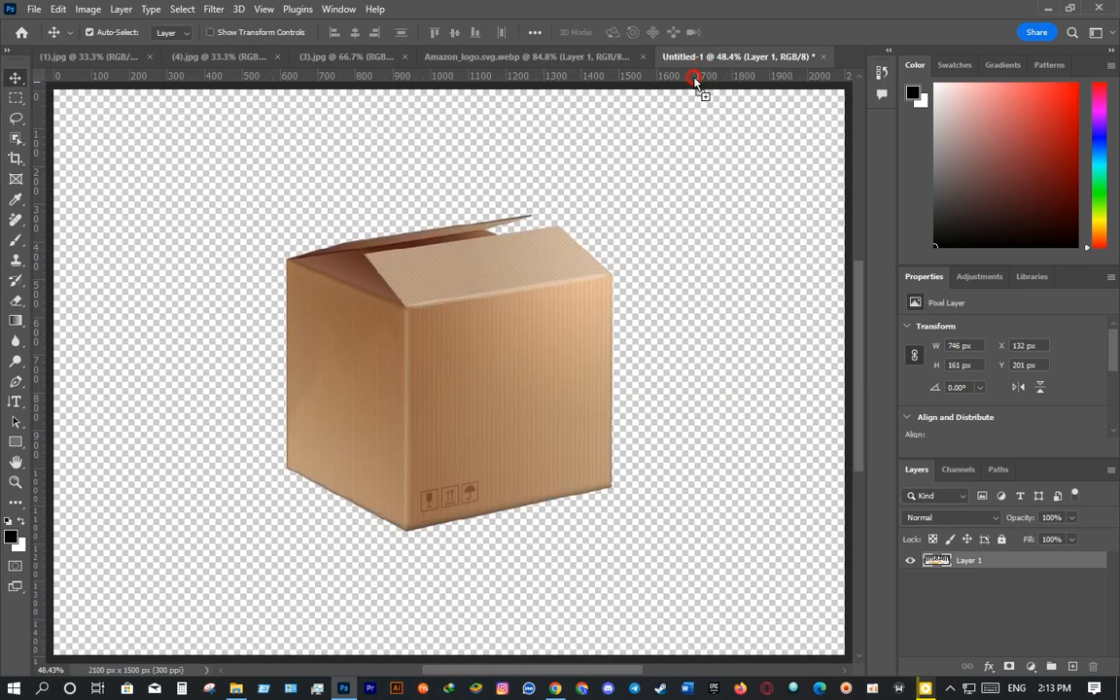
pyautogui.moveTo(463, 390); pyautogui.dragTo(475, 395)
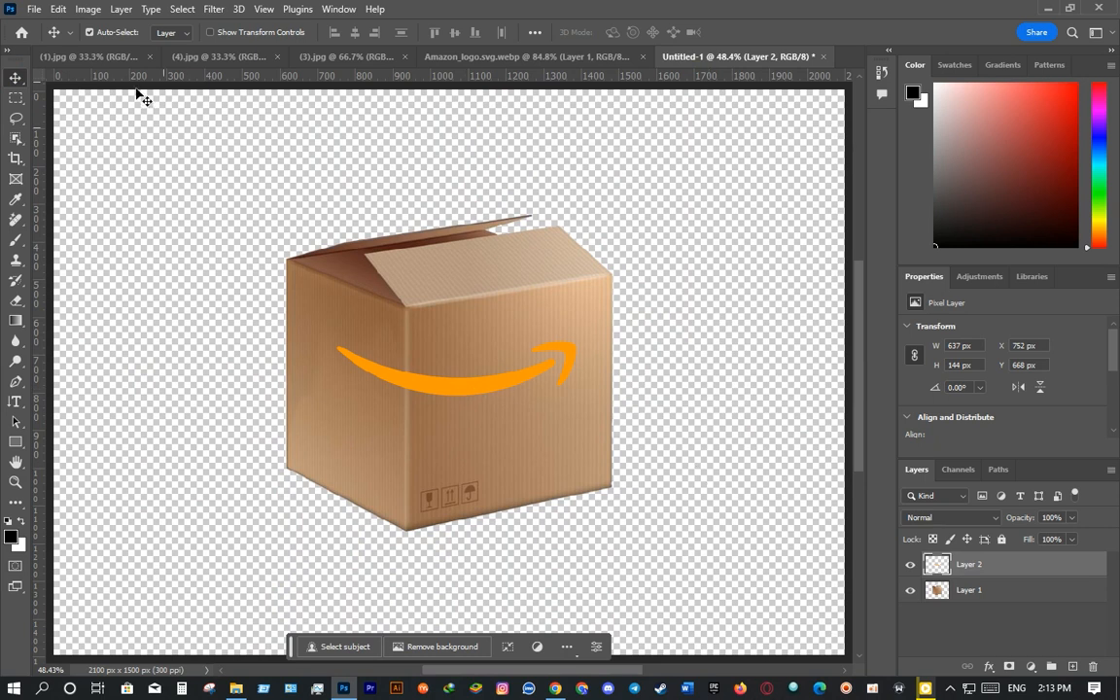
# - Turn the smile arrow black by lowering its lightness to the minimum with Hue/Saturation
pyautogui.click(87, 9)
pyautogui.moveTo(142, 50)
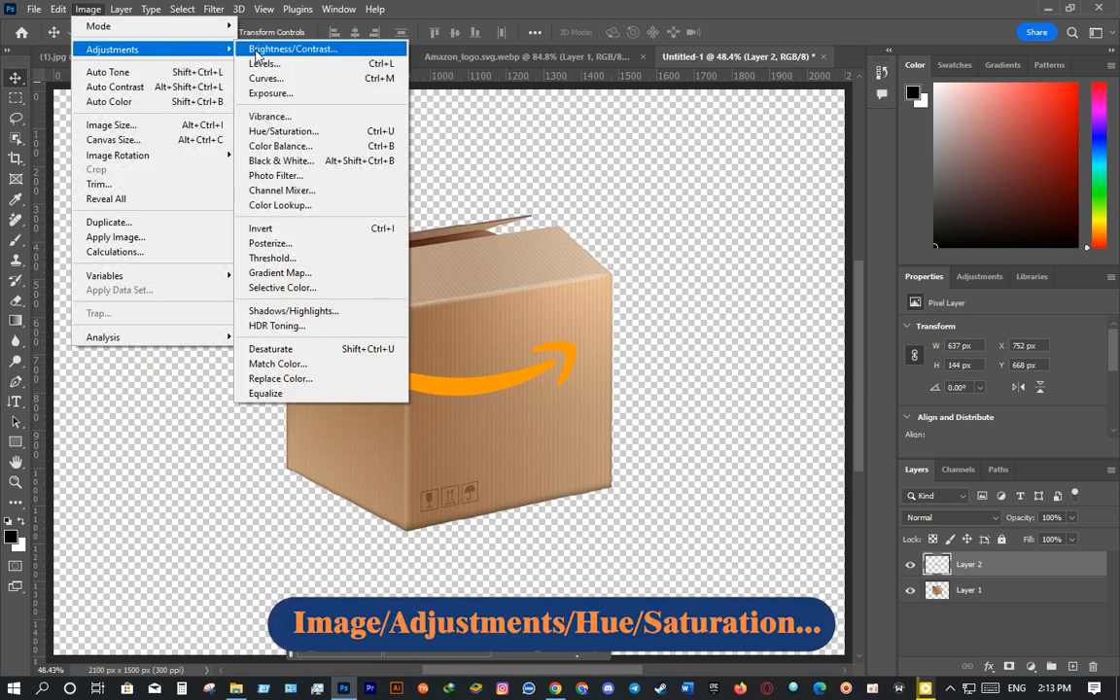
pyautogui.click(284, 130)
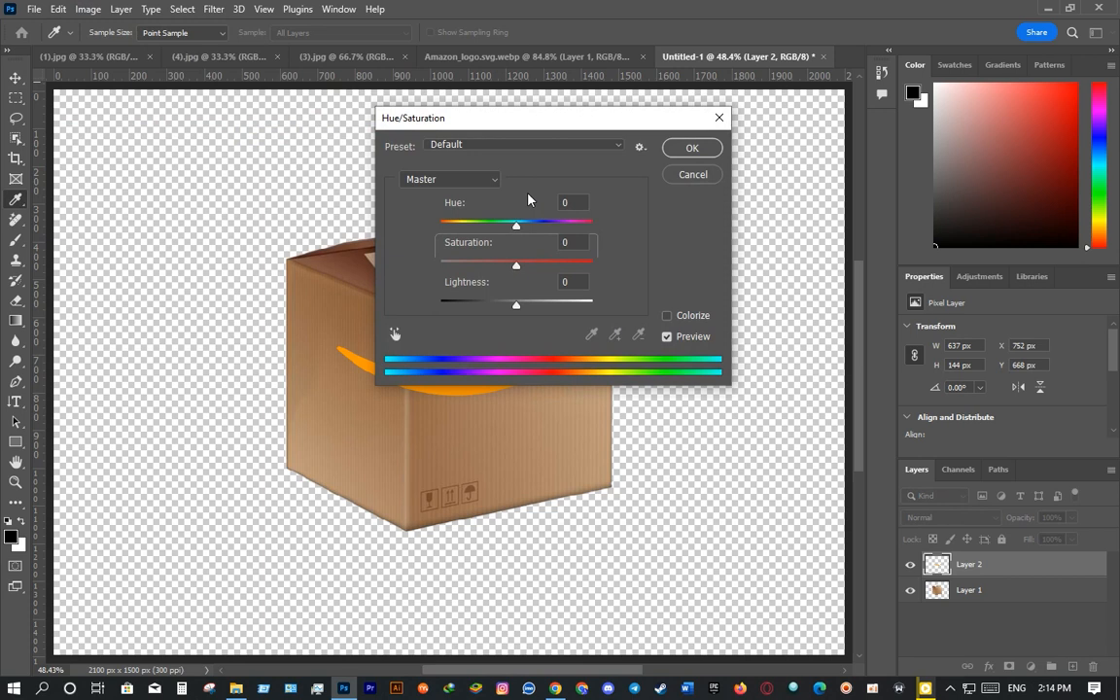
pyautogui.moveTo(515, 115); pyautogui.dragTo(694, 124)
pyautogui.moveTo(696, 315); pyautogui.dragTo(599, 322)
pyautogui.click(872, 155)
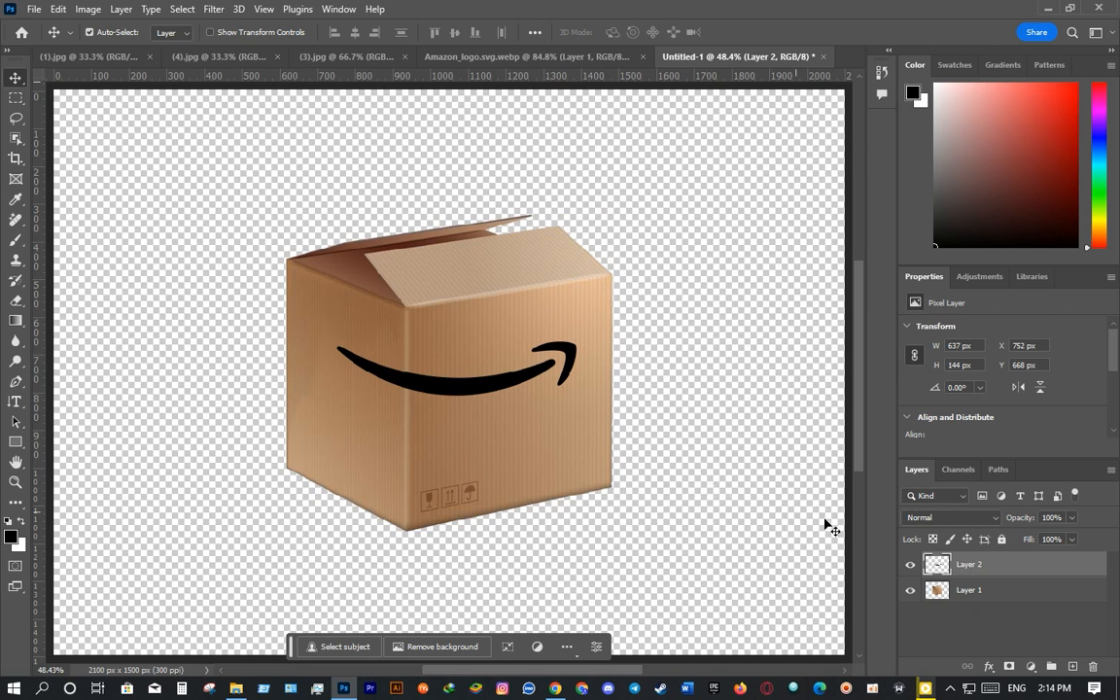
# - Lasso around the black smile arrow on Layer 2 and cut it to the clipboard
pyautogui.click(15, 118)
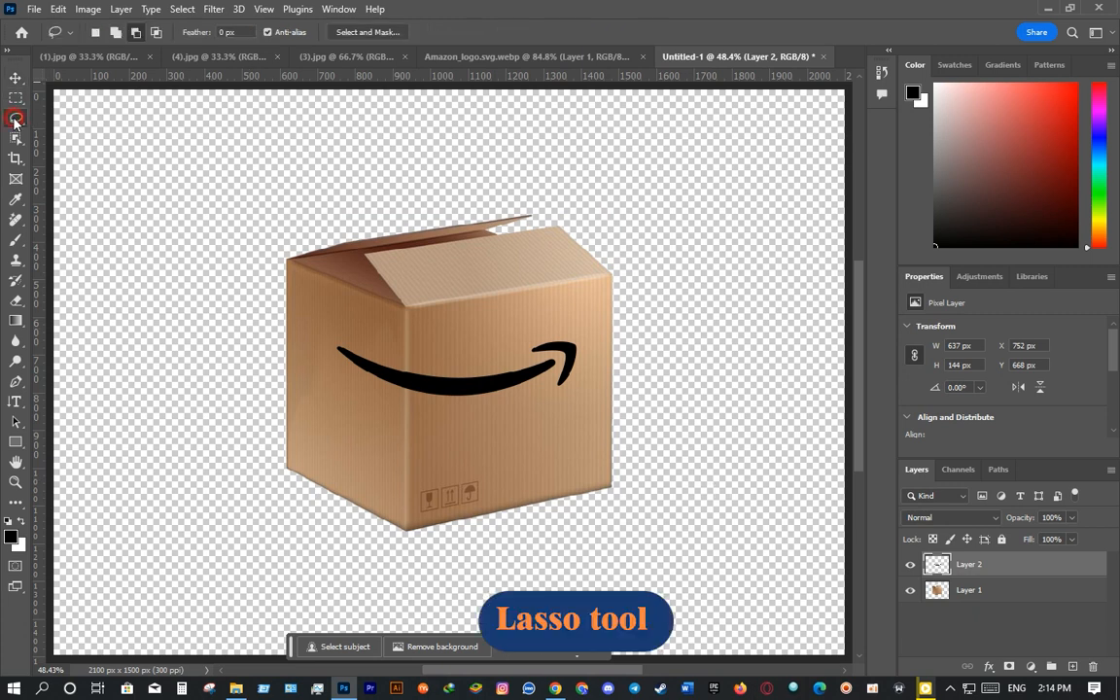
pyautogui.moveTo(328, 324); pyautogui.dragTo(329, 325)
pyautogui.moveTo(564, 315)
pyautogui.mouseDown()
pyautogui.moveTo(597, 409)
pyautogui.moveTo(412, 429)
pyautogui.moveTo(305, 325)
pyautogui.mouseUp()
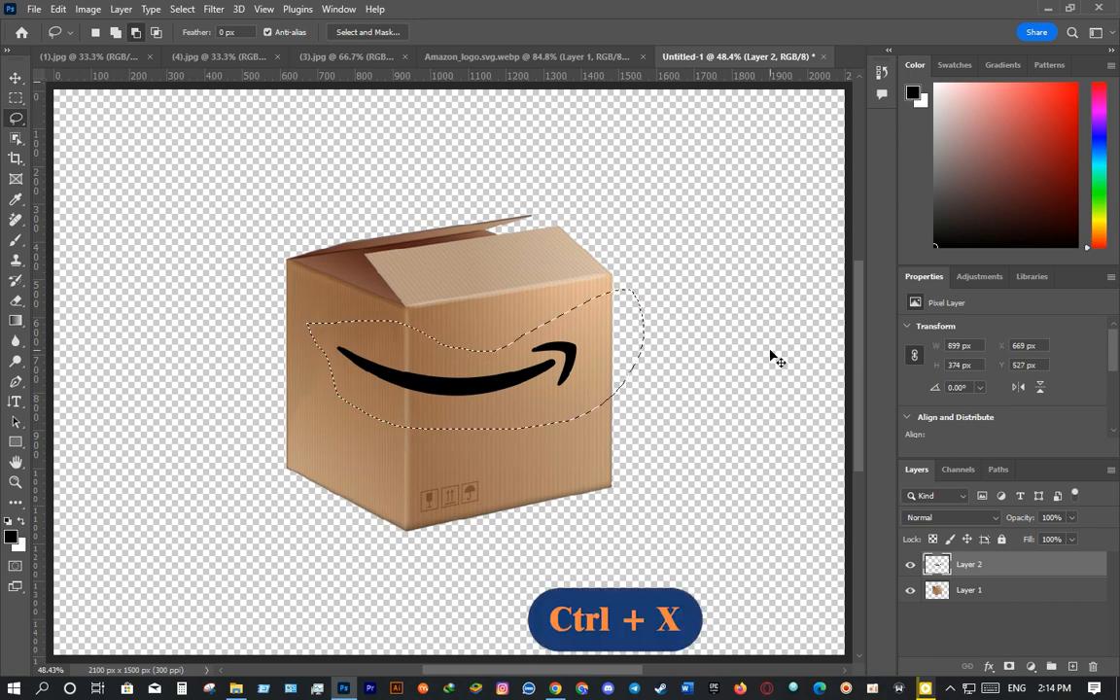
pyautogui.hotkey('ctrl', 'x')
# - Open the Vanishing Point filter and define a perspective plane on the four corners of the box's front face
pyautogui.click(211, 9)
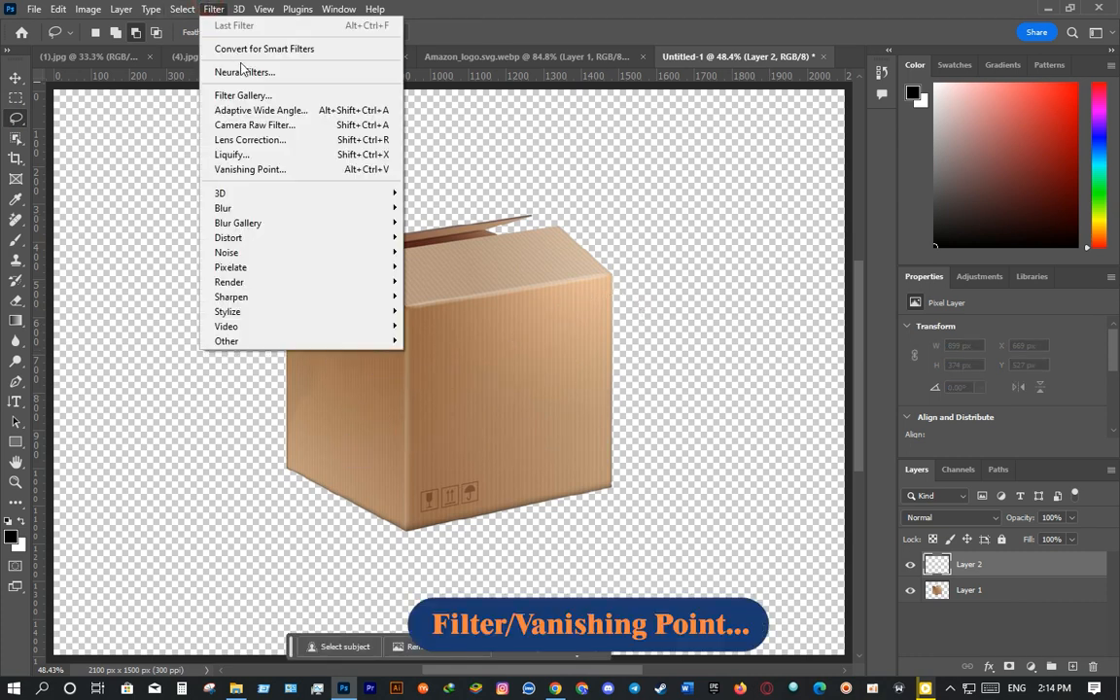
pyautogui.click(270, 169)
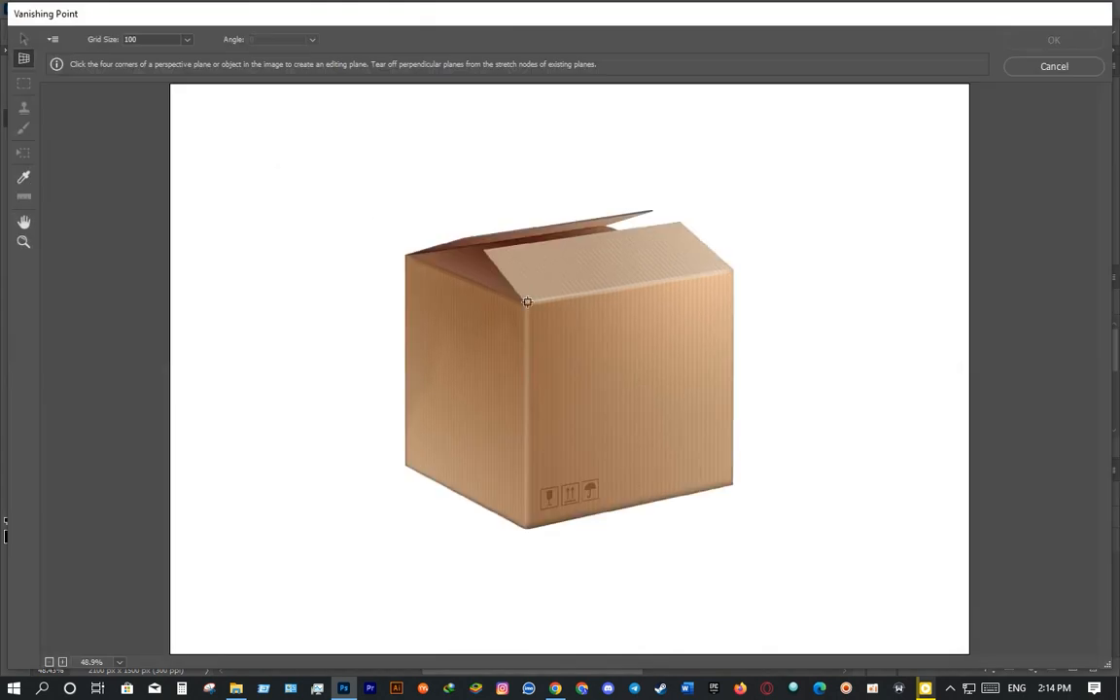
pyautogui.click(526, 303)
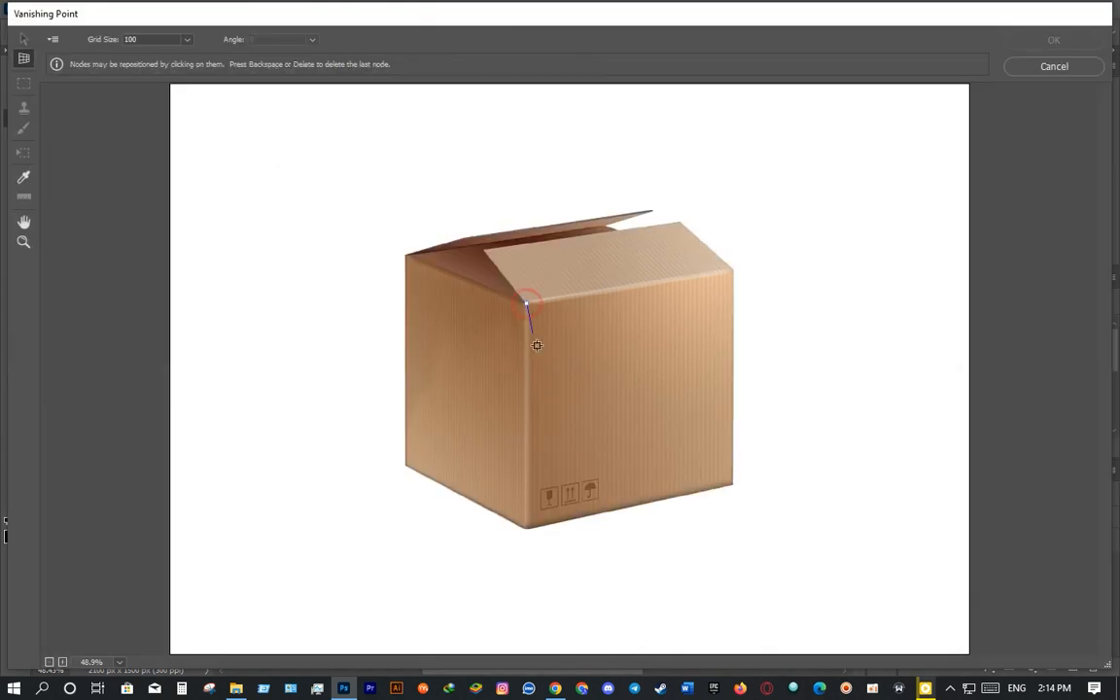
pyautogui.click(526, 528)
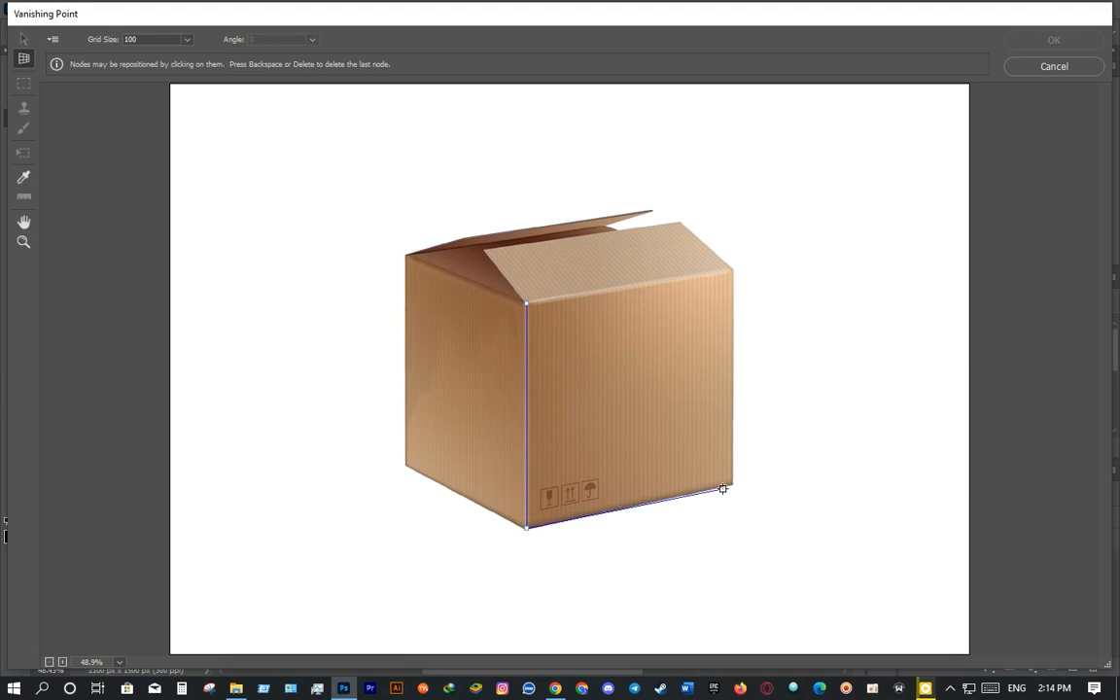
pyautogui.click(734, 485)
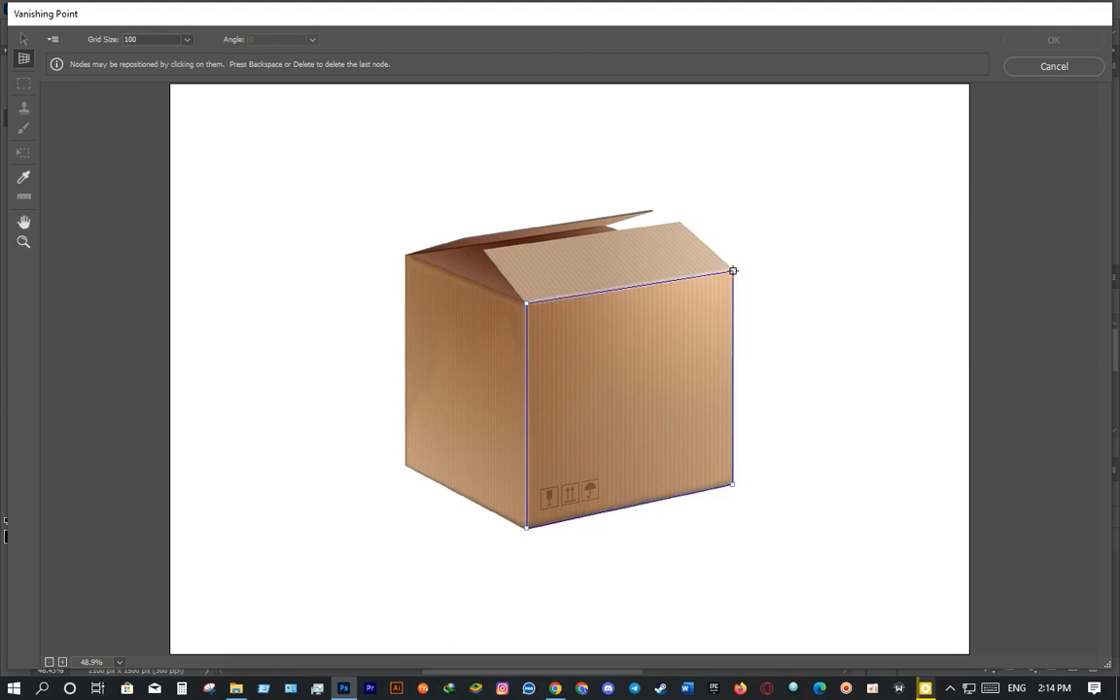
pyautogui.click(733, 271)
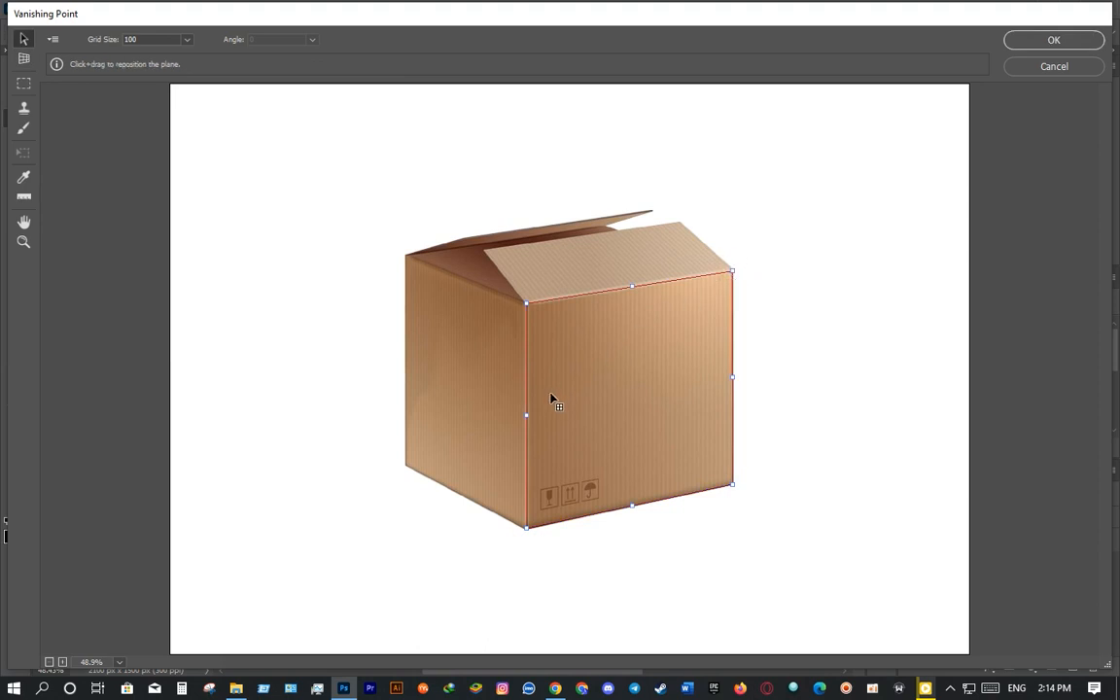
# - Paste the smile arrow onto the perspective plane, resize it to about 434 px wide, centre it on the front face and apply the filter
pyautogui.hotkey('ctrl', 'v')
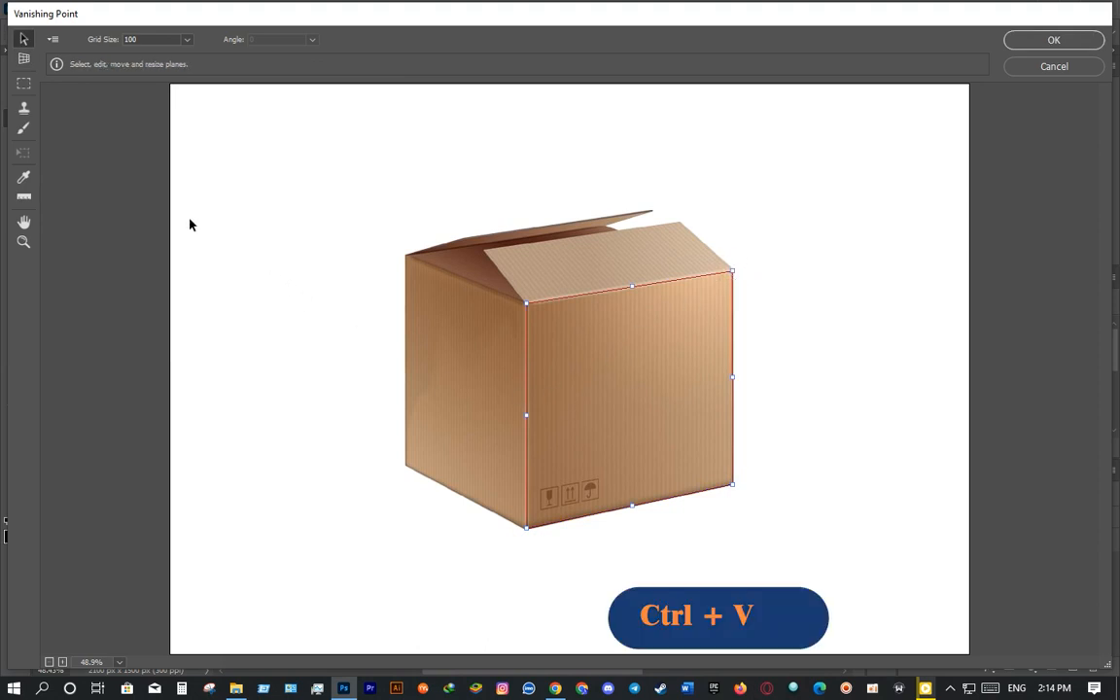
pyautogui.moveTo(238, 115); pyautogui.dragTo(576, 425)
pyautogui.hotkey('ctrl', 't')
pyautogui.moveTo(713, 349)
pyautogui.mouseDown()
pyautogui.moveTo(623, 386)
pyautogui.moveTo(667, 391)
pyautogui.moveTo(728, 349)
pyautogui.mouseUp()
pyautogui.moveTo(669, 389)
pyautogui.mouseDown()
pyautogui.moveTo(647, 394)
pyautogui.moveTo(660, 390)
pyautogui.mouseUp()
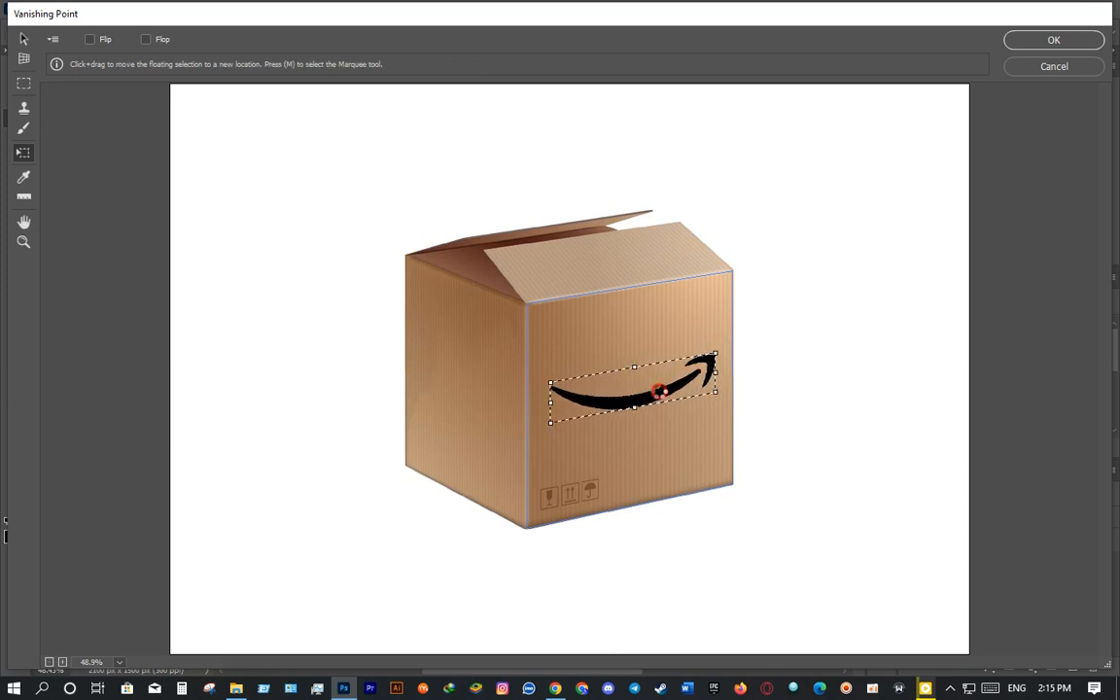
pyautogui.click(1023, 43)
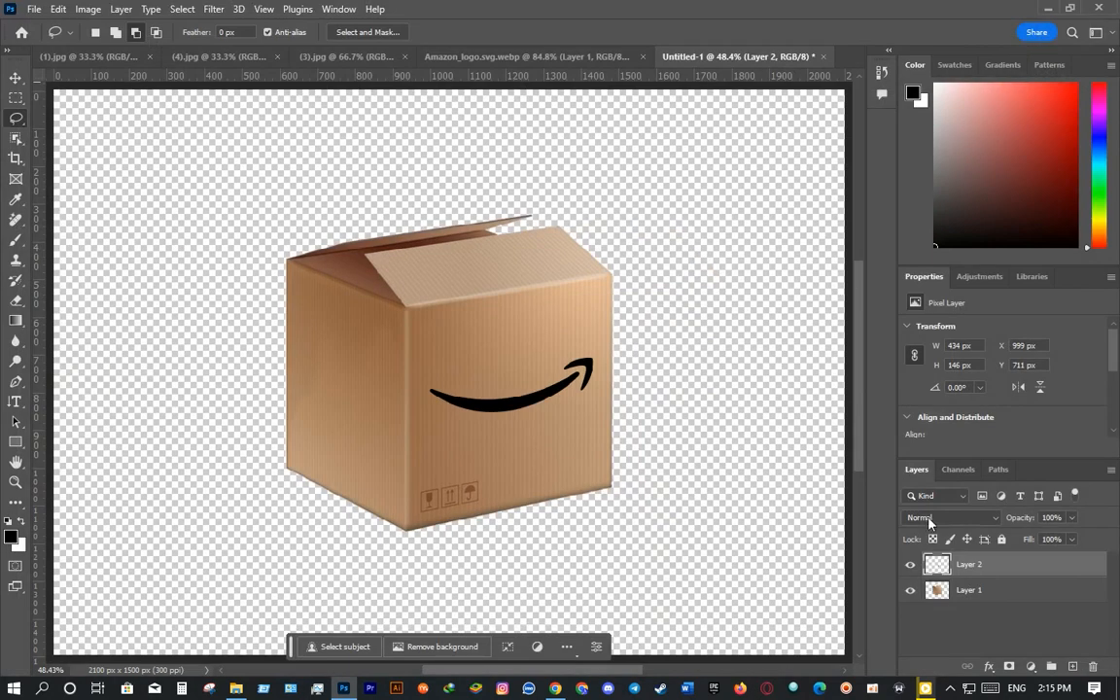
# - Blend the smile into the cardboard in Layer 2's blending options by splitting the Underlying Layer white slider to 91 / 255
pyautogui.click(989, 666)
pyautogui.click(1027, 514)
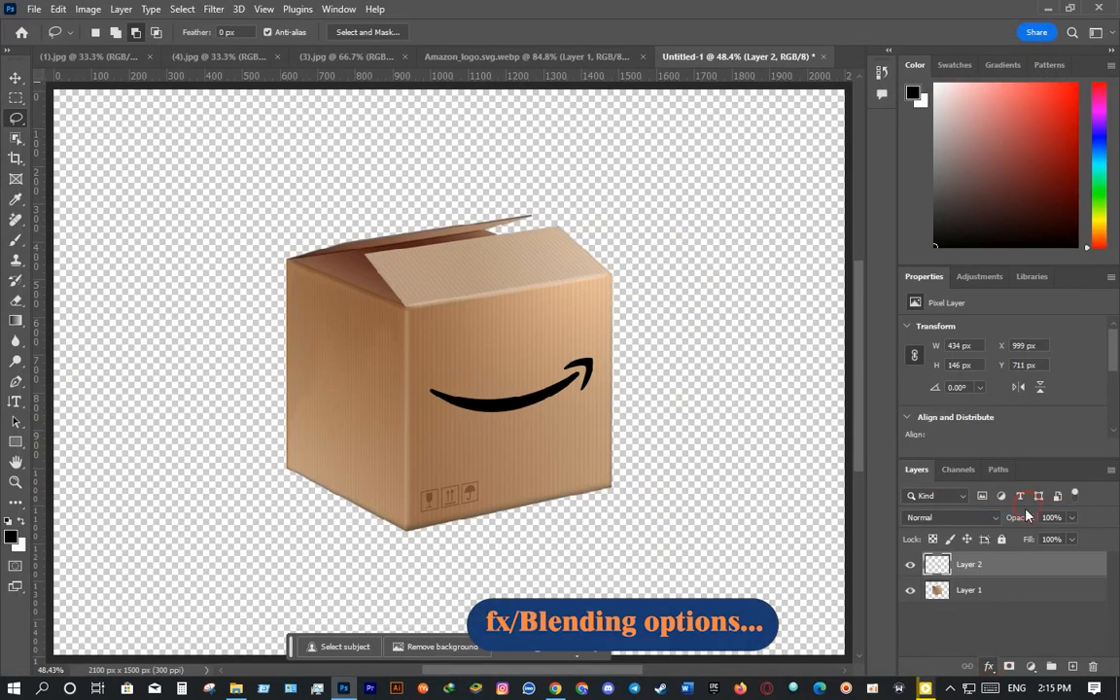
pyautogui.moveTo(750, 86); pyautogui.dragTo(893, 83)
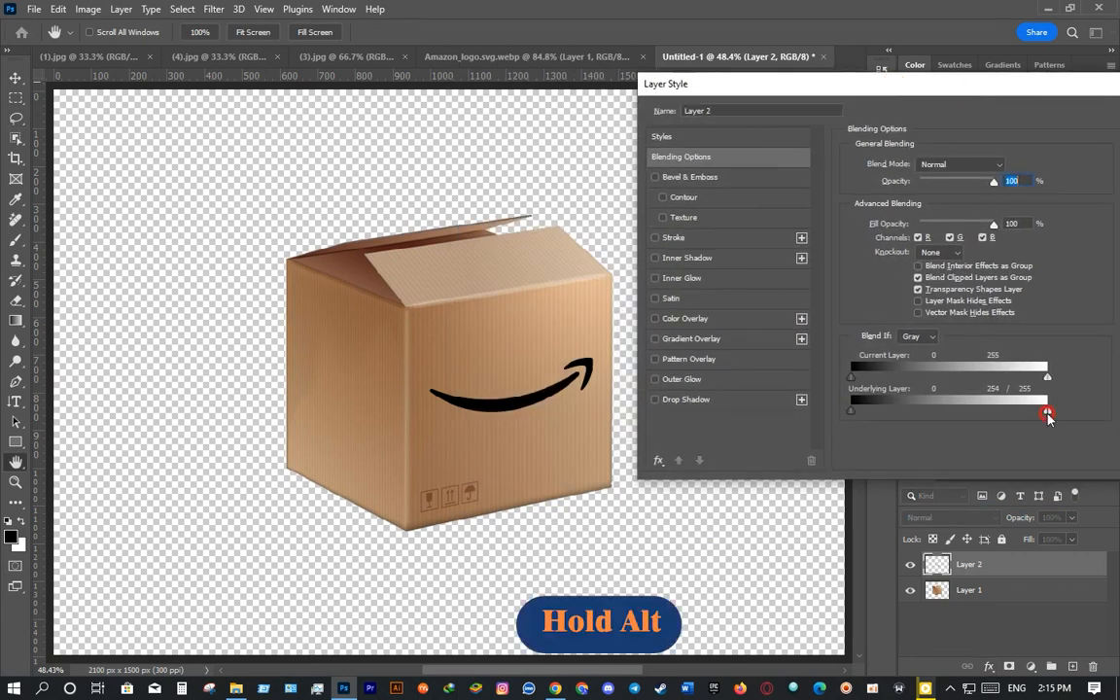
pyautogui.moveTo(1048, 415); pyautogui.dragTo(932, 414)
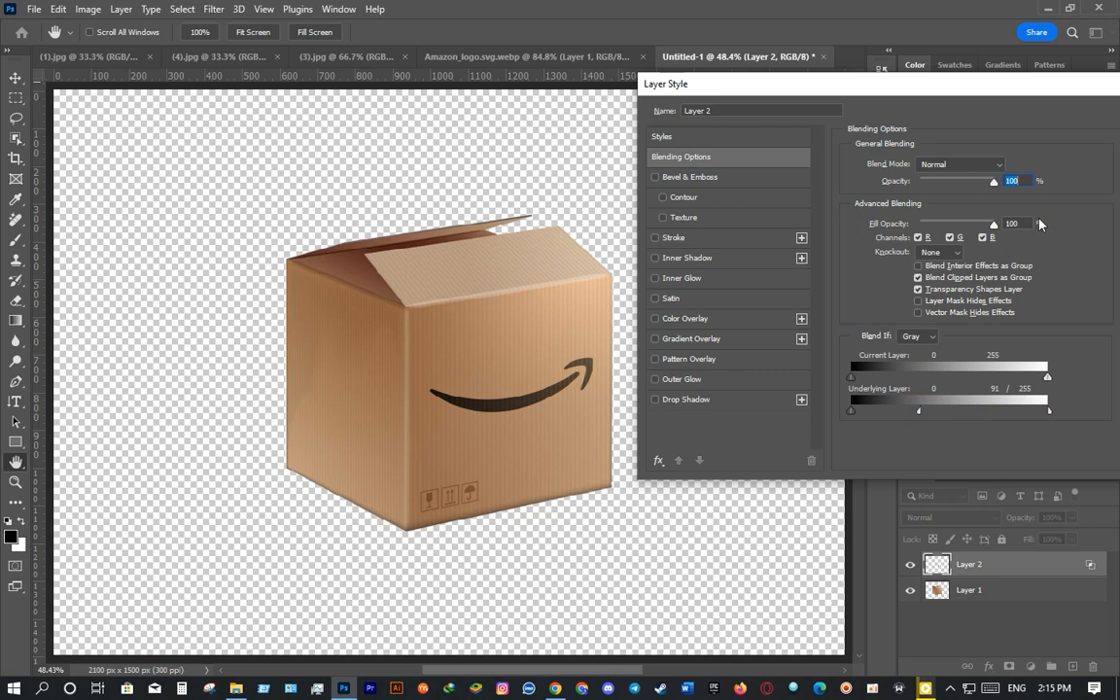
pyautogui.moveTo(1038, 85); pyautogui.dragTo(861, 97)
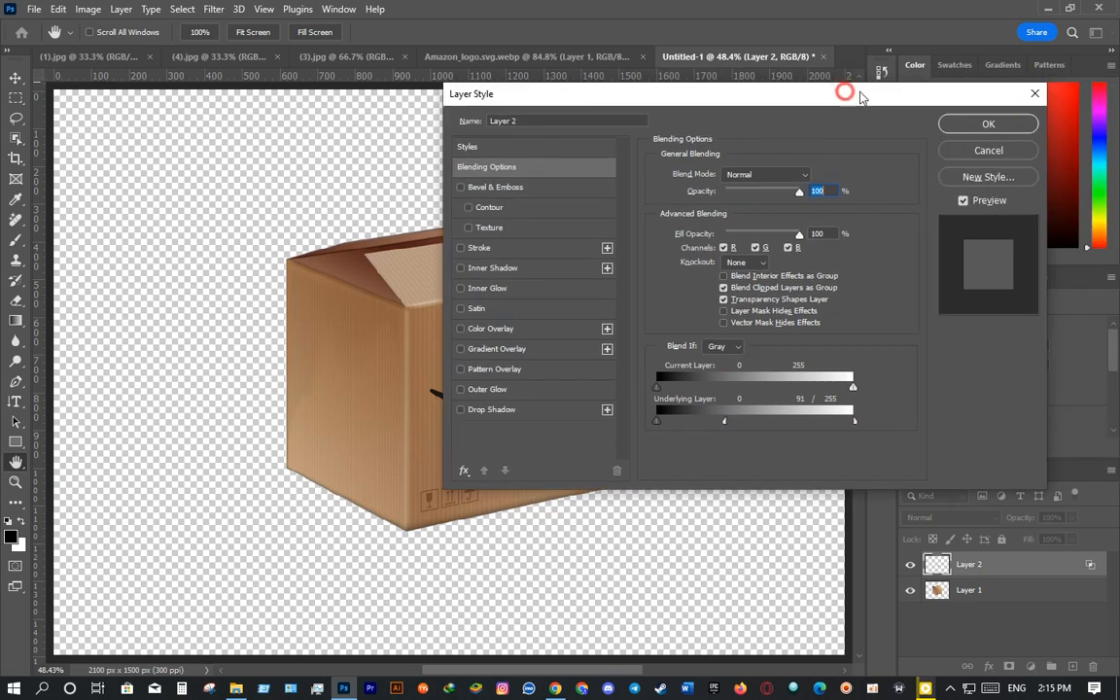
pyautogui.click(963, 124)
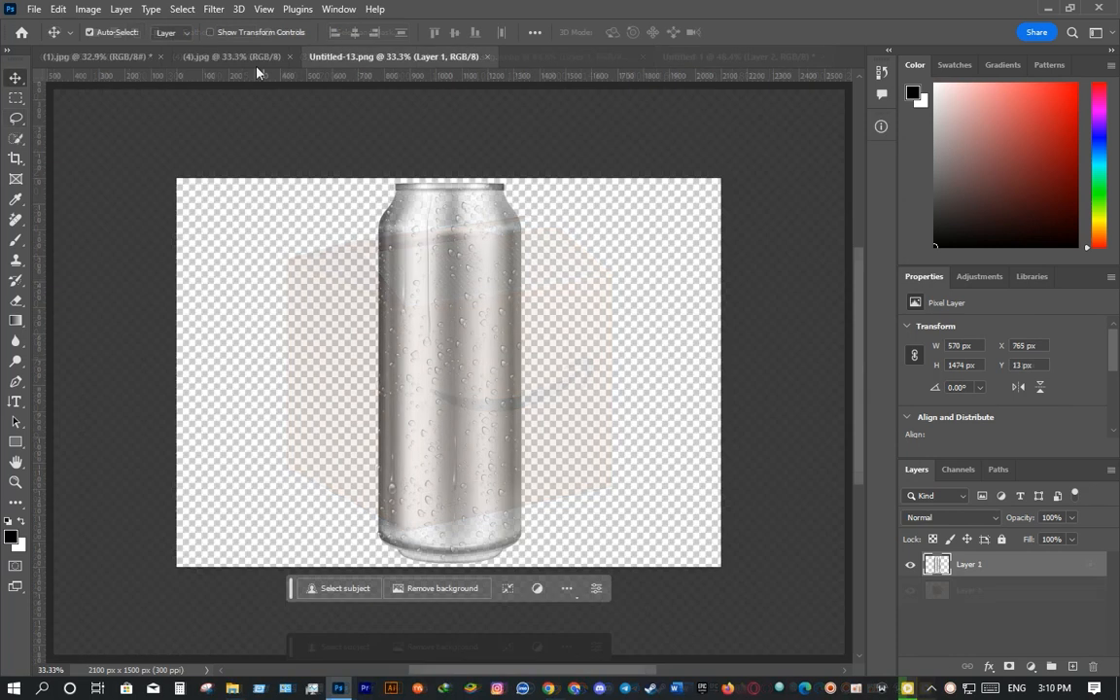
# - Bring the winged skull artwork from (4).jpg into the can document as a new layer and lower its fill to 52%
pyautogui.click(255, 56)
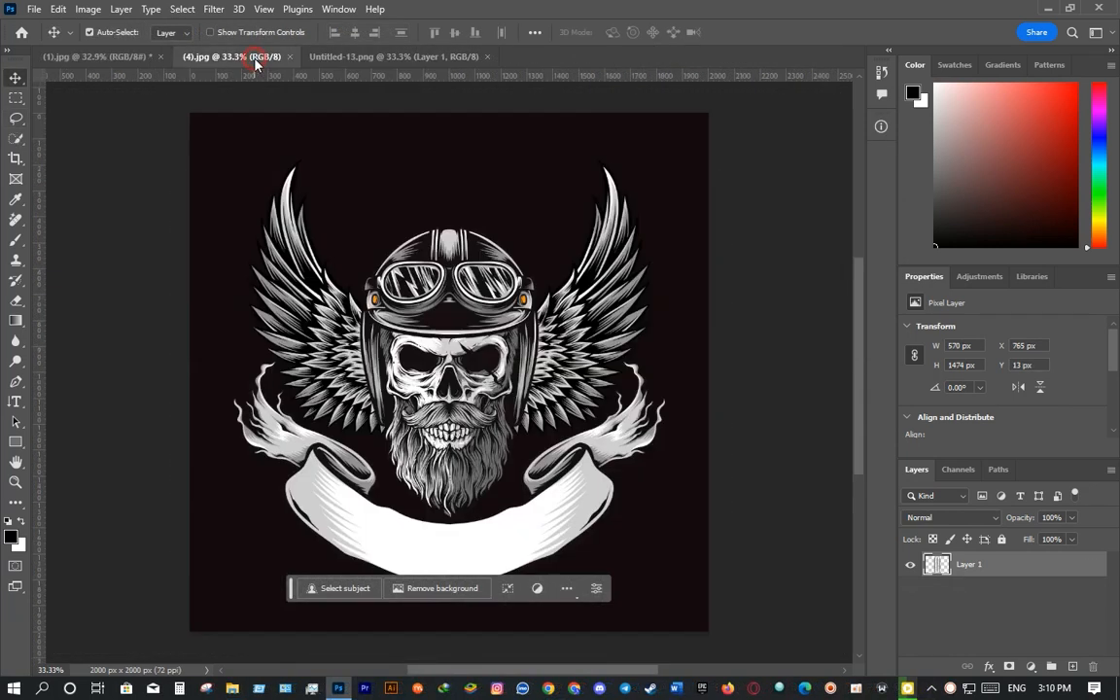
pyautogui.click(389, 56)
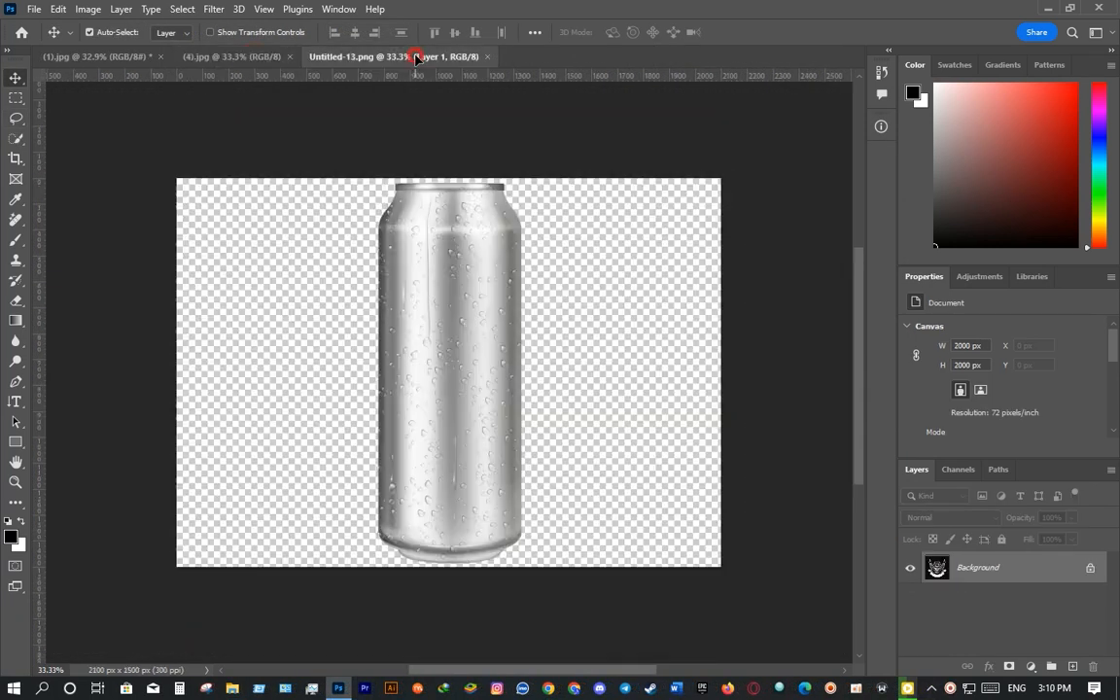
pyautogui.moveTo(440, 309); pyautogui.dragTo(444, 316)
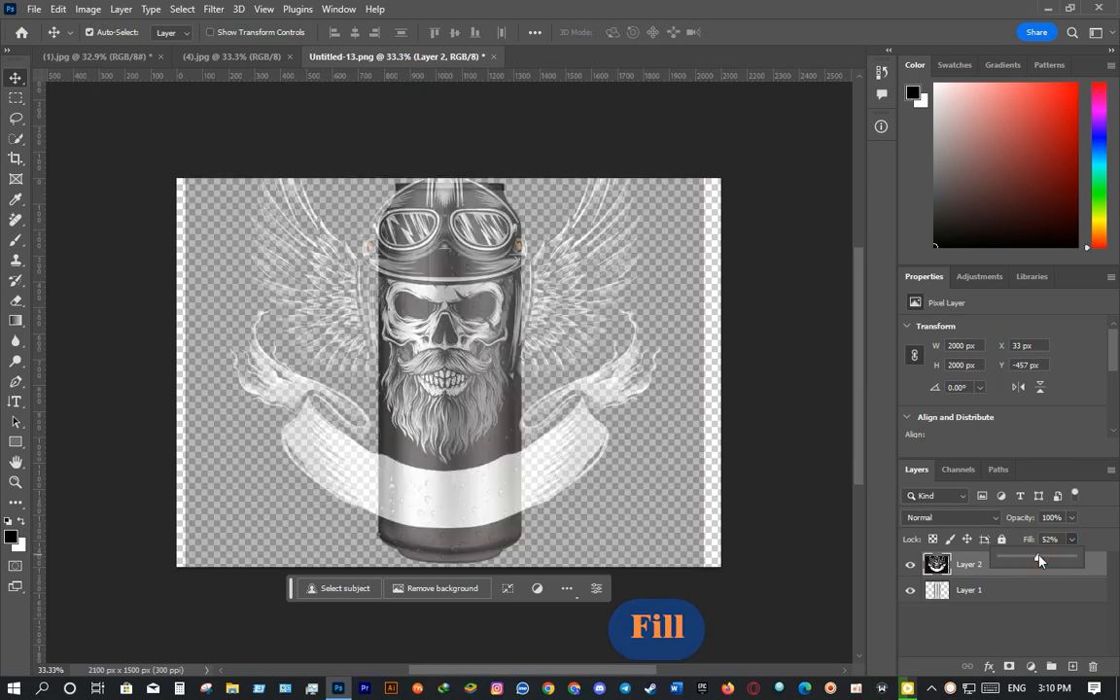
# - Scale the skull artwork on Layer 2 to about 715 × 1474 px and centre it over the can
pyautogui.hotkey('ctrl', 't')
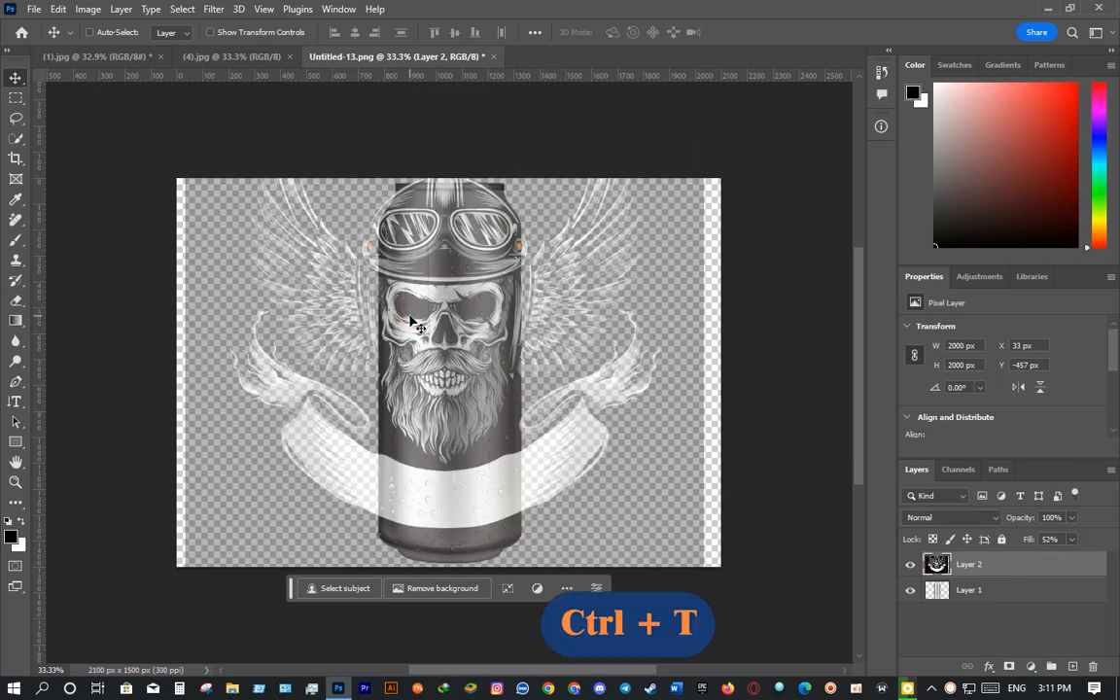
pyautogui.moveTo(186, 318); pyautogui.dragTo(255, 320)
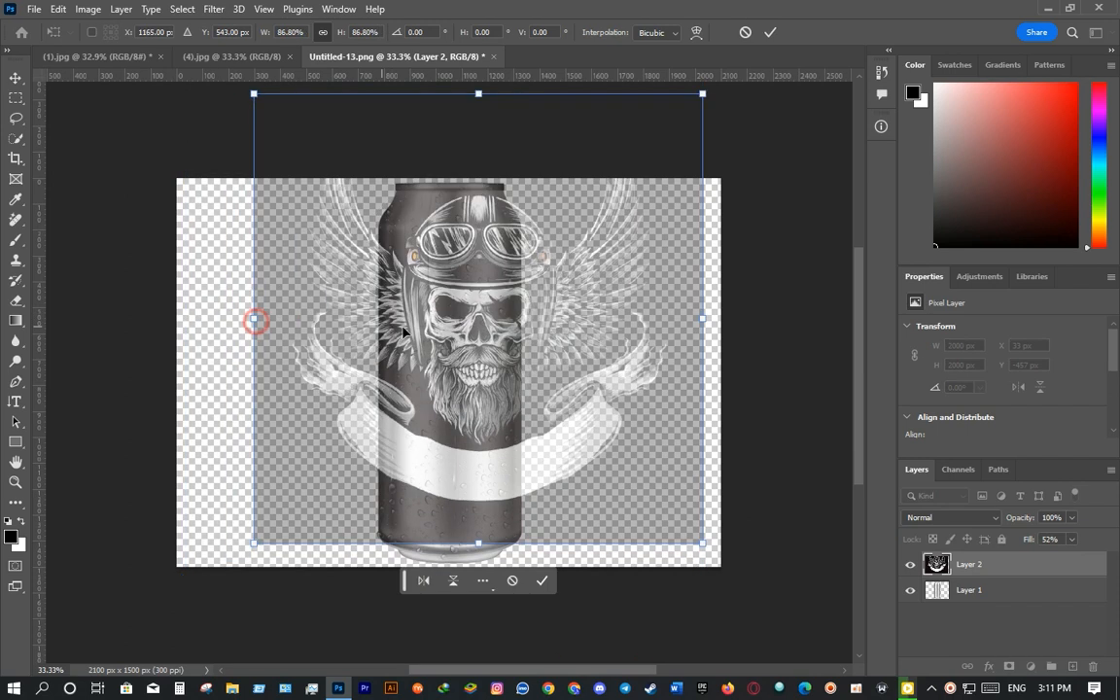
pyautogui.moveTo(403, 329); pyautogui.dragTo(373, 347)
pyautogui.moveTo(448, 113); pyautogui.dragTo(446, 182)
pyautogui.moveTo(667, 371); pyautogui.dragTo(546, 375)
pyautogui.moveTo(230, 371); pyautogui.dragTo(356, 372)
pyautogui.moveTo(523, 372); pyautogui.dragTo(540, 369)
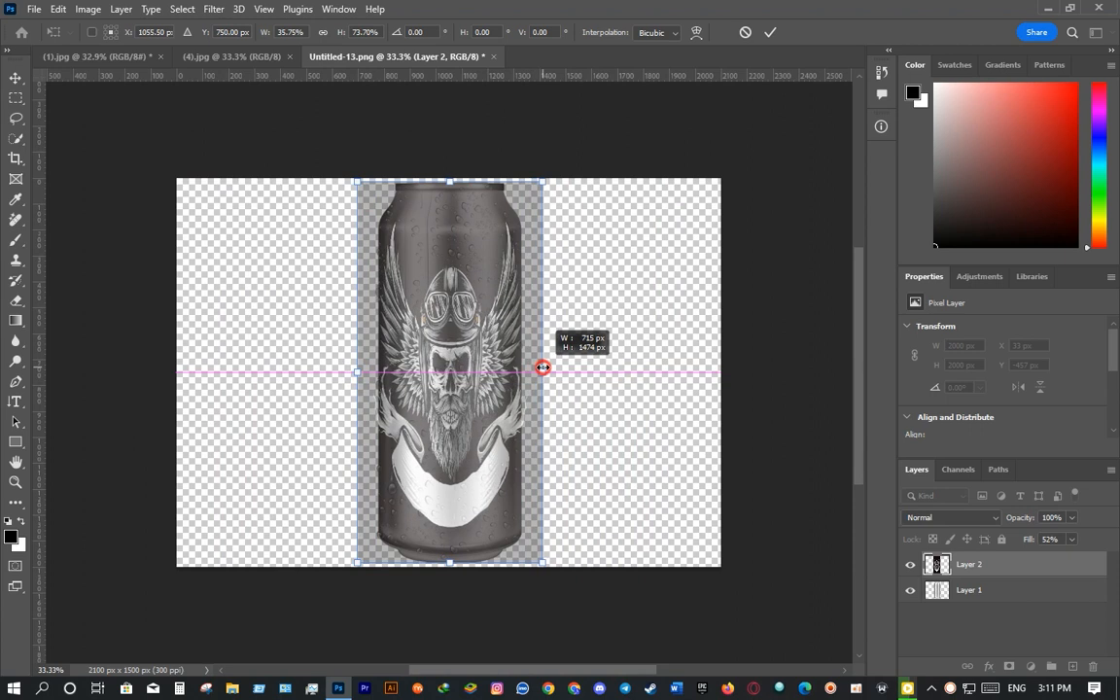
pyautogui.moveTo(463, 370); pyautogui.dragTo(457, 365)
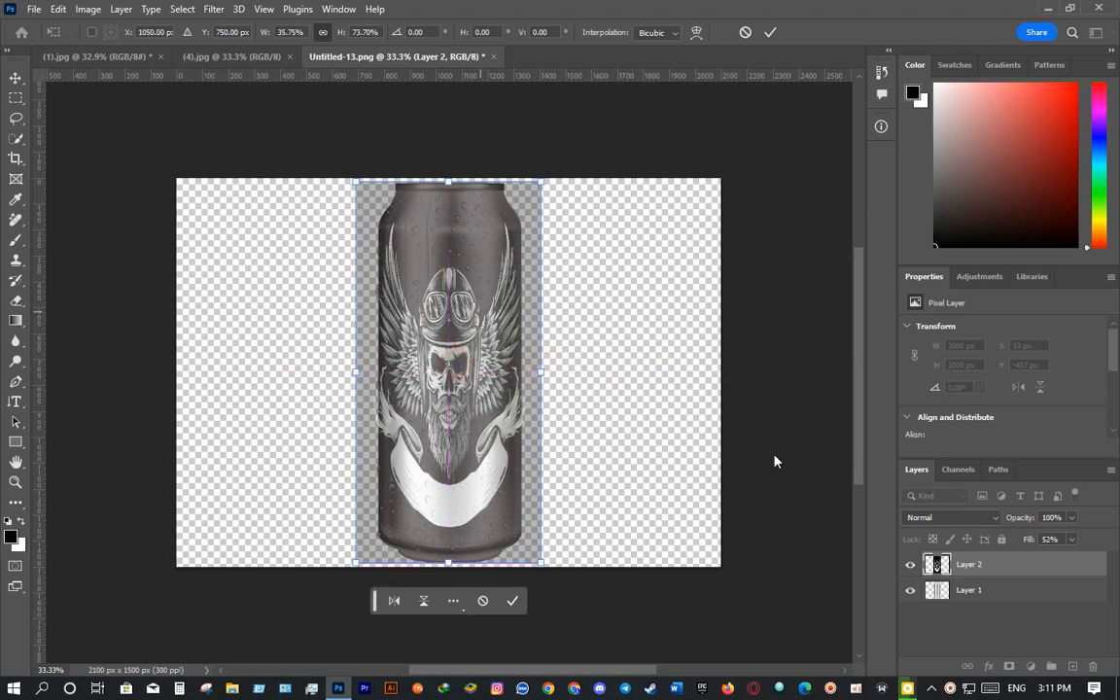
# - Set Layer 2's fill to 100% and move the can's Layer 1 above it
pyautogui.click(1072, 541)
pyautogui.moveTo(1096, 564); pyautogui.dragTo(1114, 561)
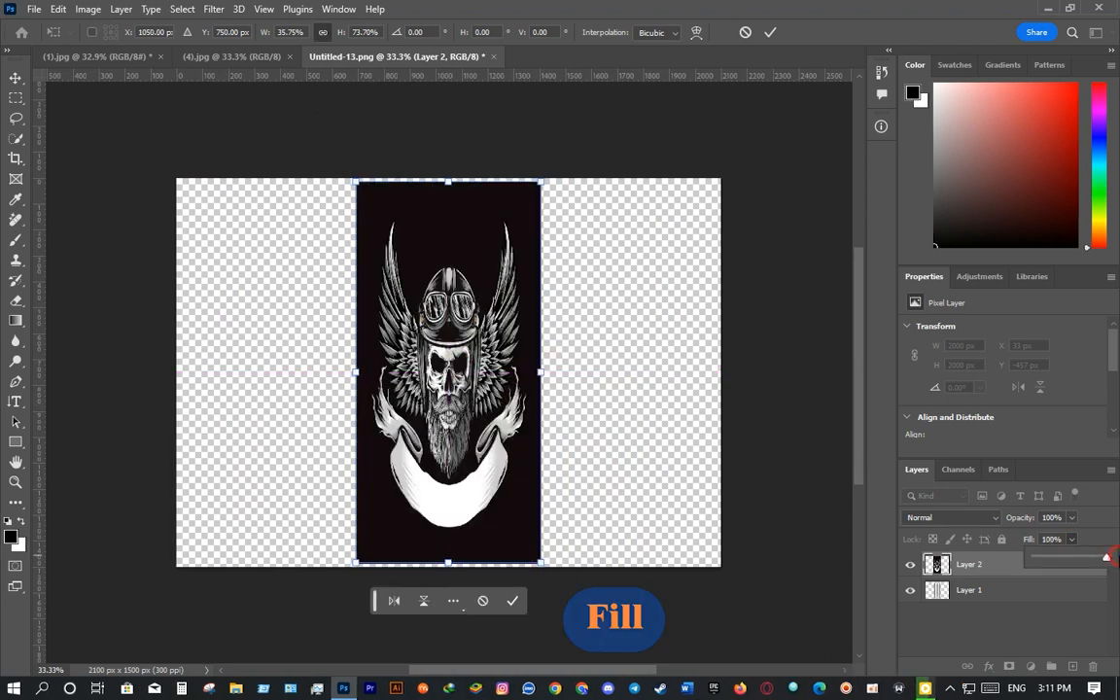
pyautogui.click(988, 592)
pyautogui.moveTo(988, 592); pyautogui.dragTo(989, 565)
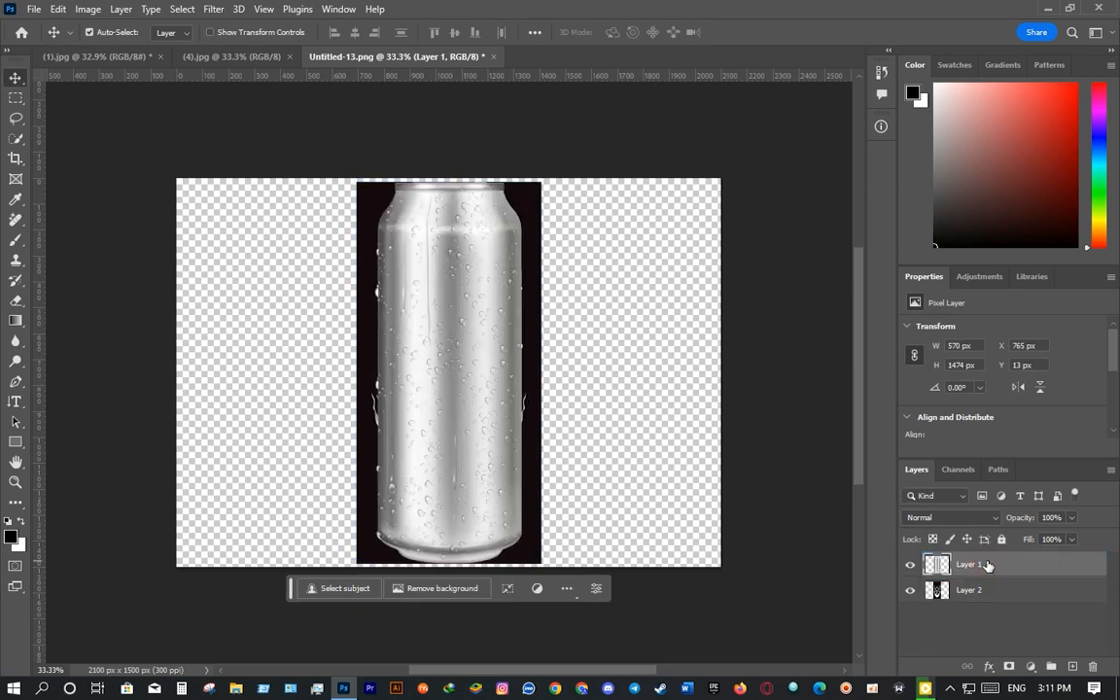
# - Select along the can's outline on Layer 1 using the Quick Selection tool with a 76 px brush
pyautogui.click(14, 139)
pyautogui.click(186, 36)
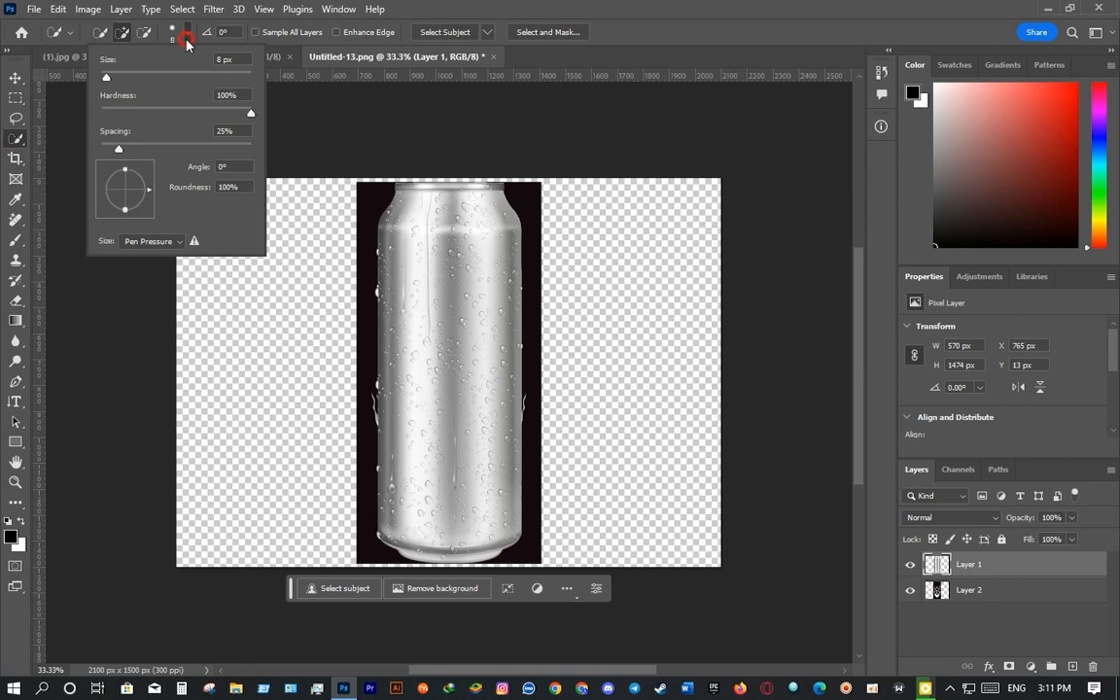
pyautogui.moveTo(421, 227)
pyautogui.mouseDown()
pyautogui.moveTo(410, 270)
pyautogui.moveTo(471, 196)
pyautogui.moveTo(403, 247)
pyautogui.moveTo(508, 255)
pyautogui.moveTo(413, 221)
pyautogui.moveTo(473, 317)
pyautogui.moveTo(504, 343)
pyautogui.moveTo(442, 222)
pyautogui.moveTo(374, 204)
pyautogui.moveTo(370, 264)
pyautogui.mouseUp()
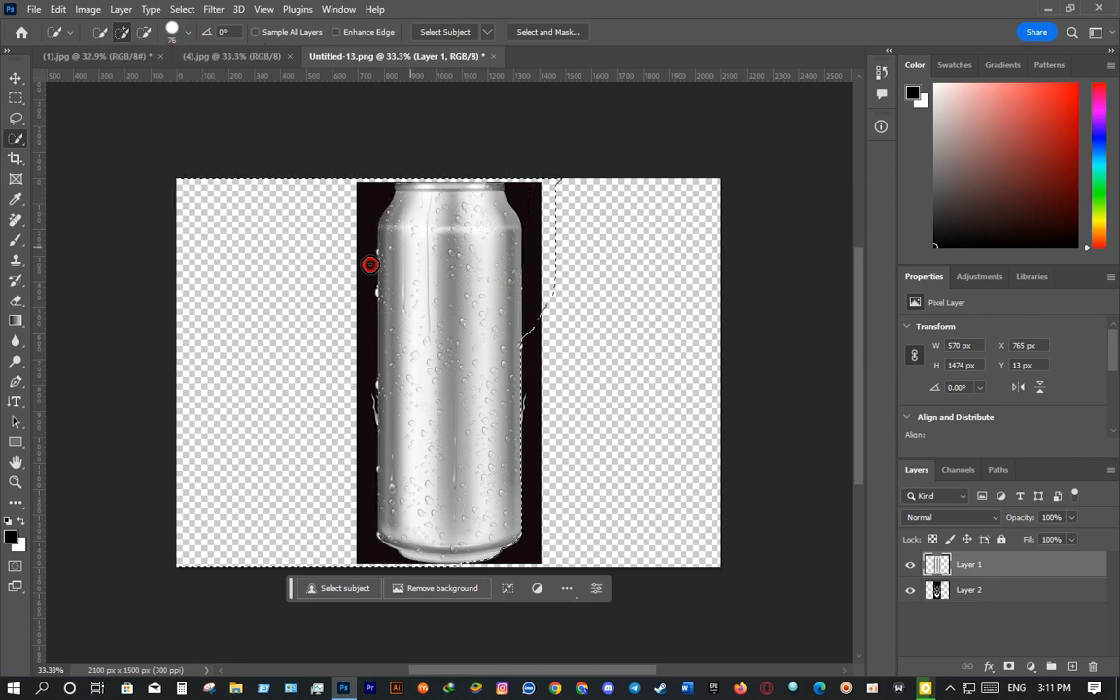
pyautogui.moveTo(372, 446)
pyautogui.mouseDown()
pyautogui.moveTo(395, 552)
pyautogui.moveTo(478, 569)
pyautogui.mouseUp()
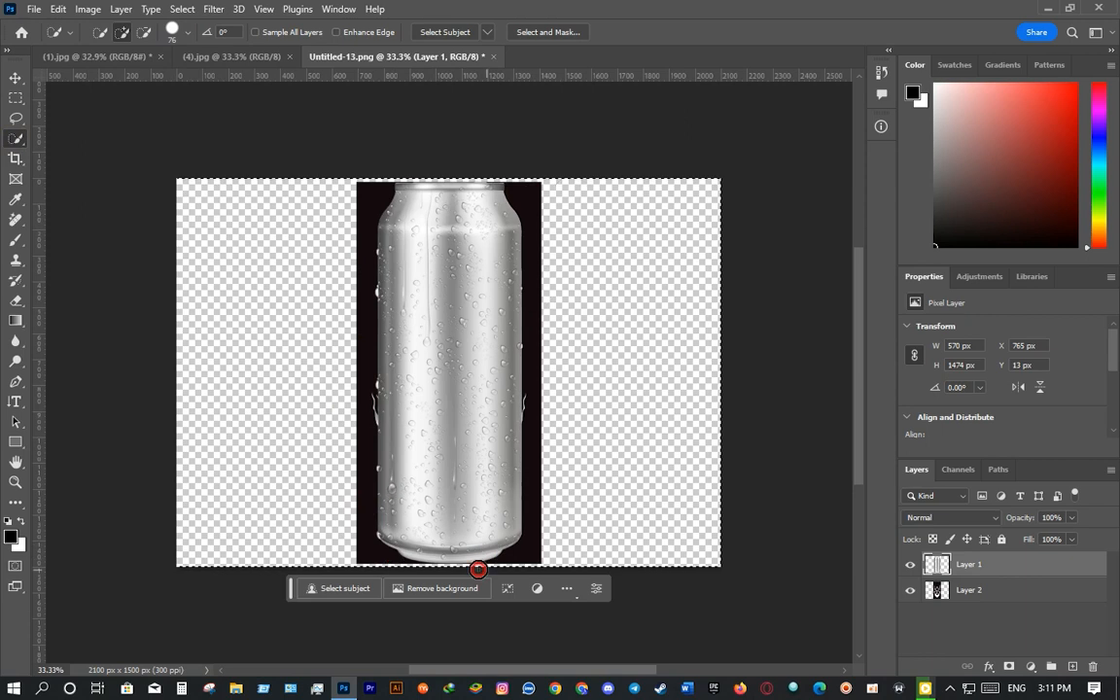
pyautogui.moveTo(560, 301); pyautogui.dragTo(558, 301)
# - Move Layer 2 above the can layer and delete the artwork outside the can's outline by inverting the selection
pyautogui.moveTo(999, 593); pyautogui.dragTo(997, 566)
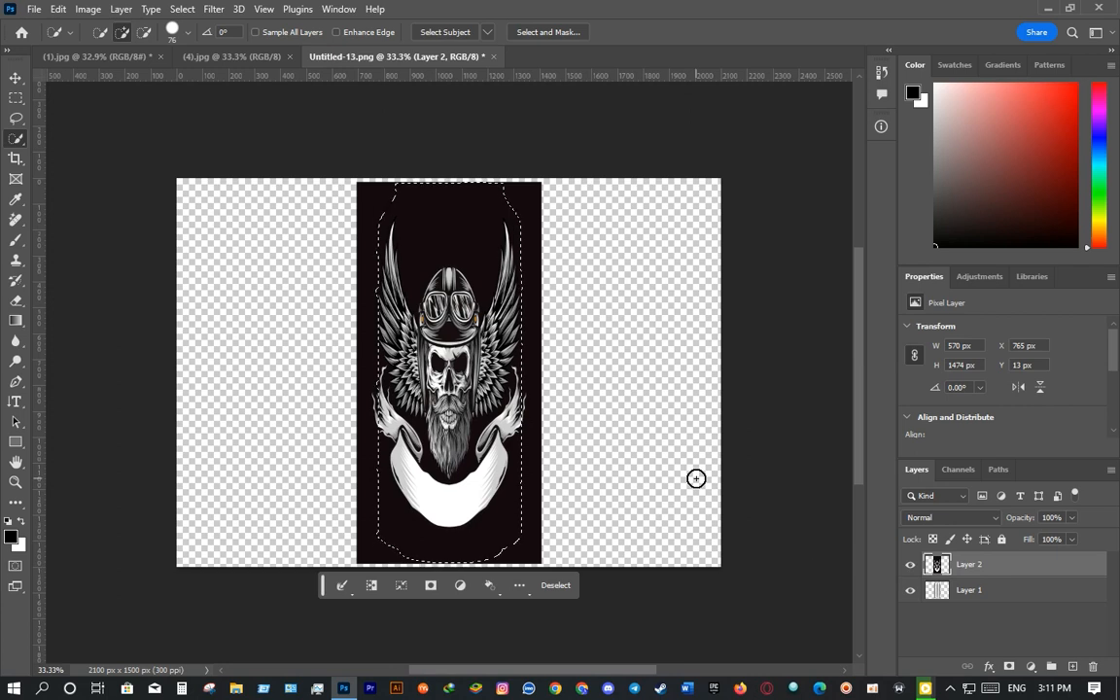
pyautogui.hotkey('ctrl', 'shift', 'i')
pyautogui.press('Delete')
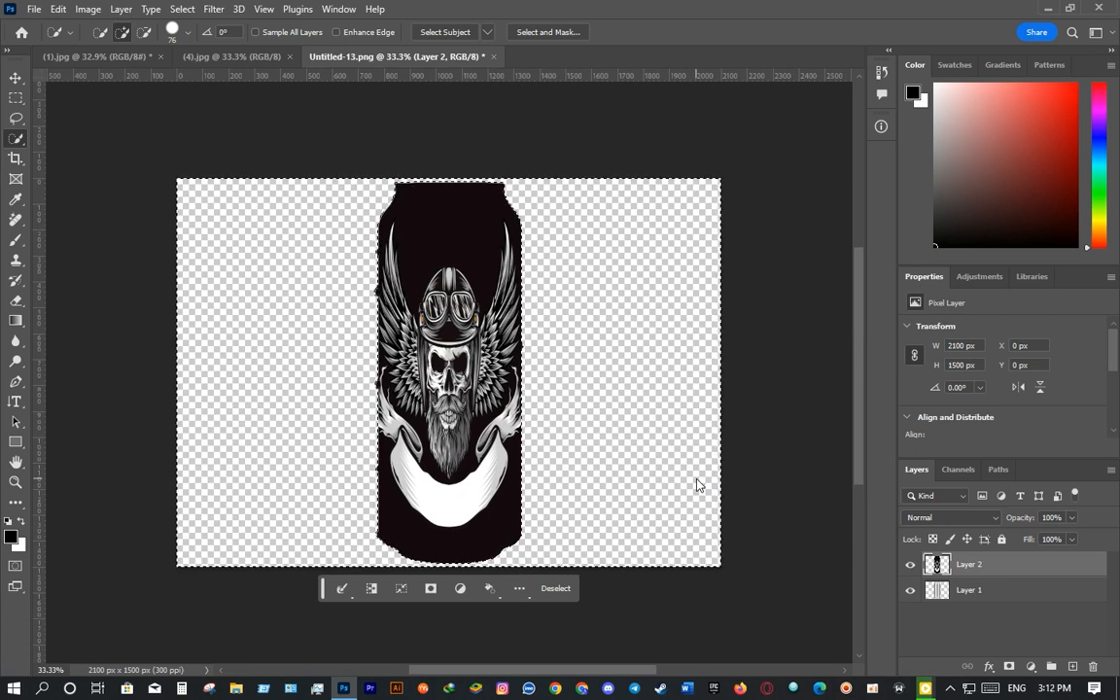
# - Set Layer 2's blend mode to Multiply and split its Underlying Layer white slider to 226 / 255 in the blending options
pyautogui.click(920, 517)
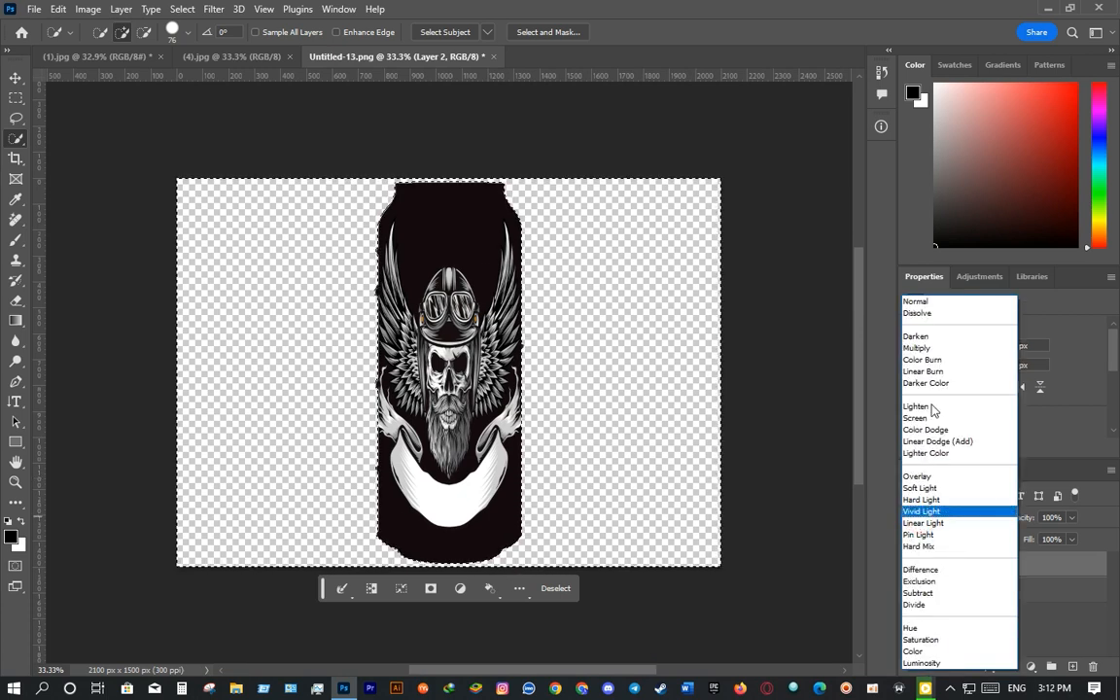
pyautogui.click(932, 350)
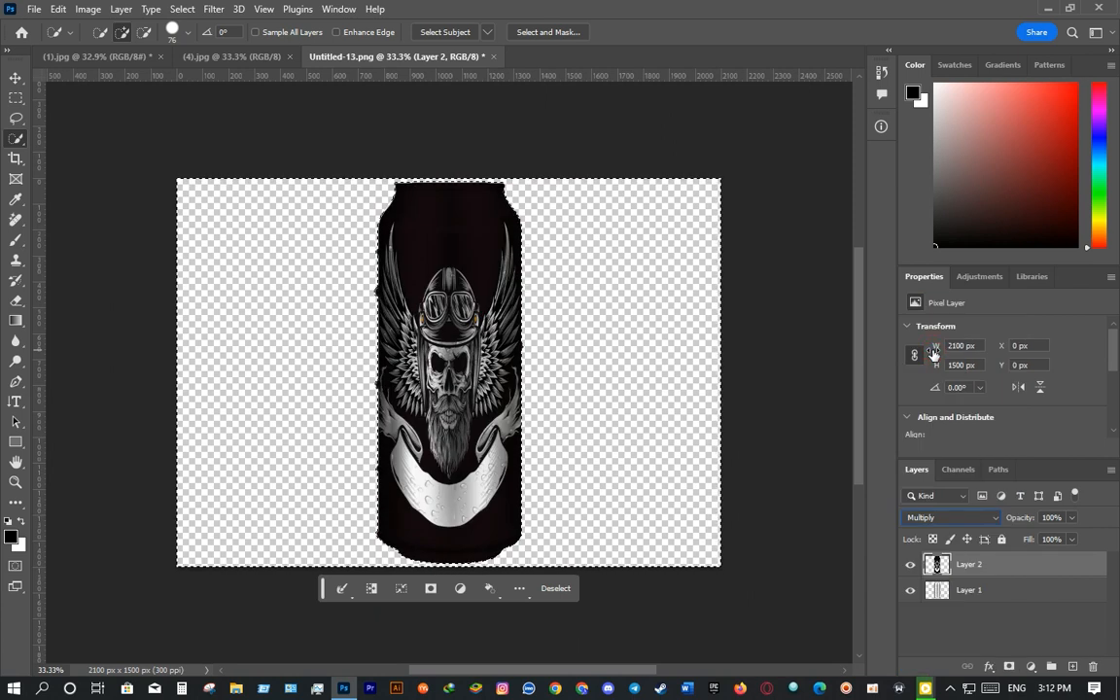
pyautogui.click(989, 667)
pyautogui.click(1017, 520)
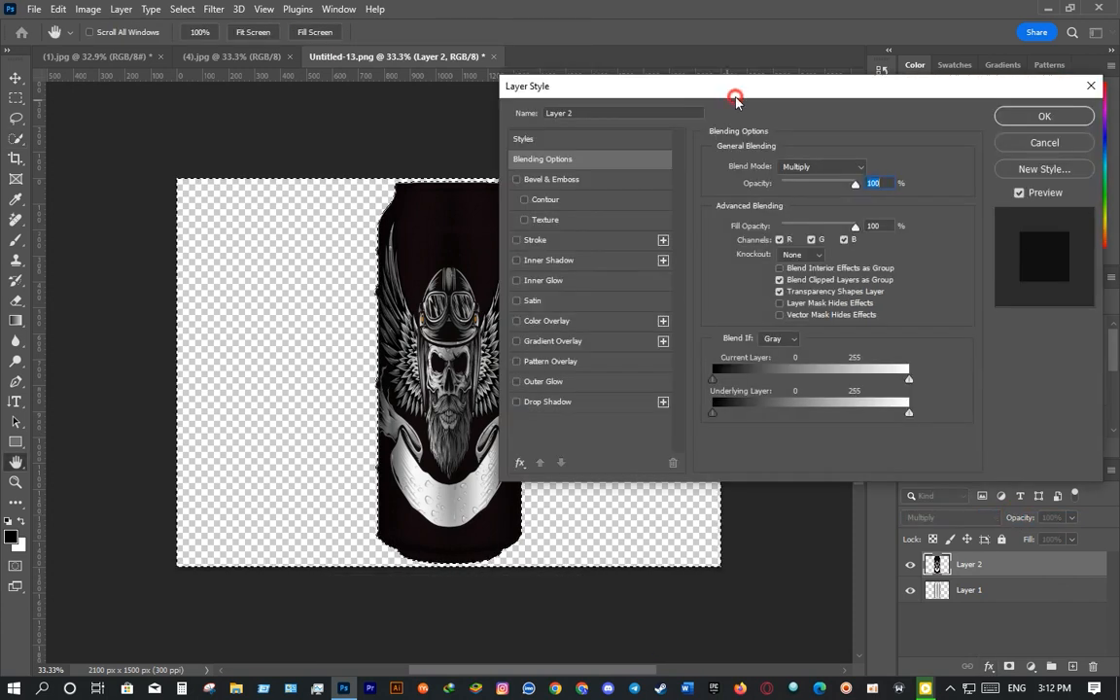
pyautogui.moveTo(744, 88); pyautogui.dragTo(821, 90)
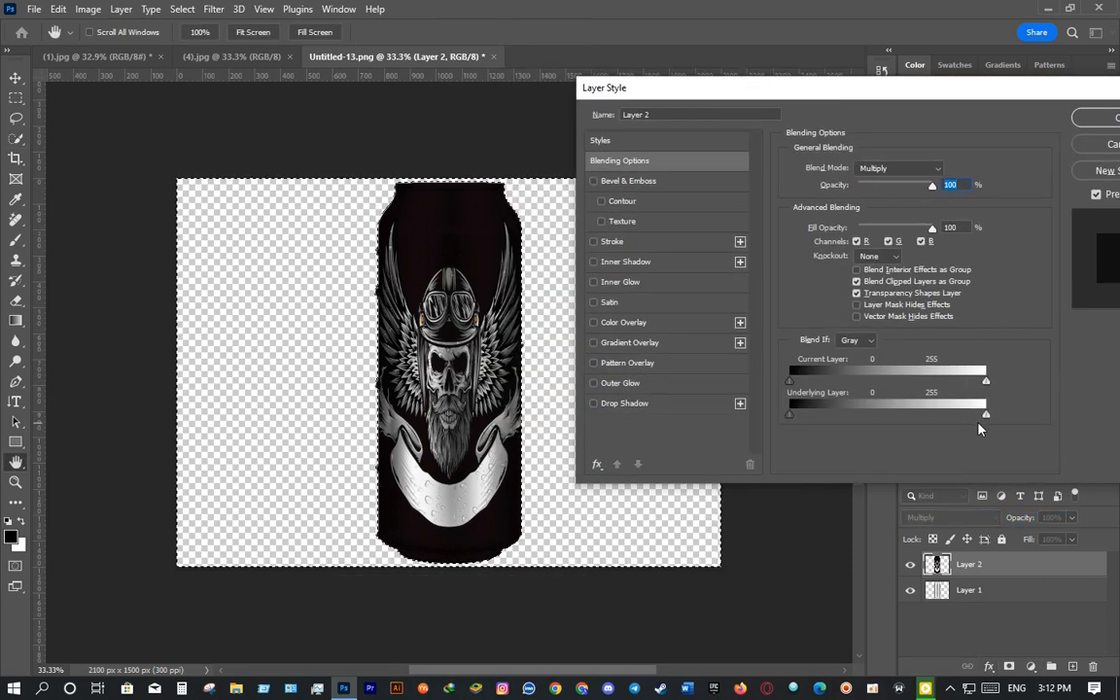
pyautogui.press('alt')
pyautogui.moveTo(987, 418); pyautogui.dragTo(964, 419)
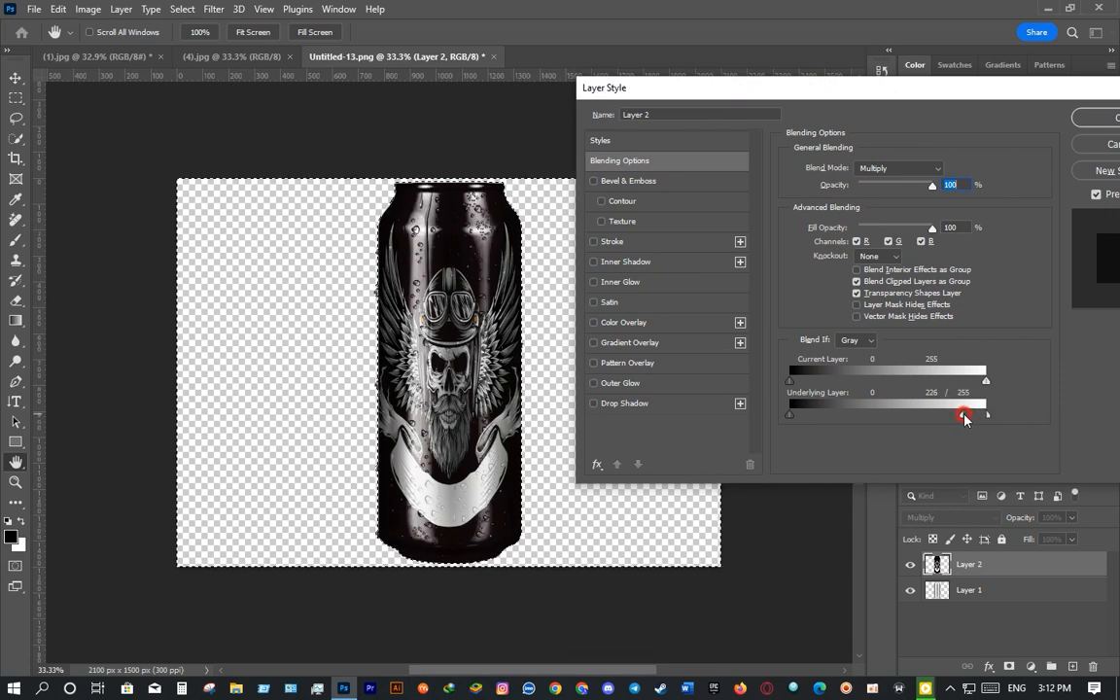
pyautogui.click(1094, 117)
# - Clear the selection around the can and switch to the Move tool
pyautogui.press('w')
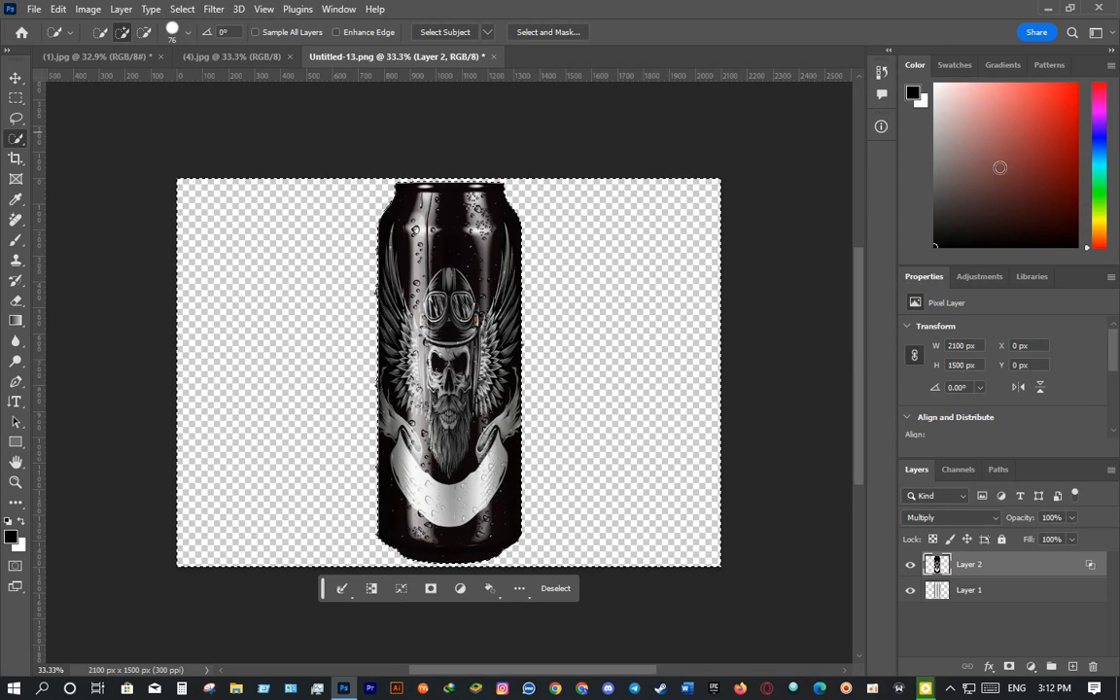
pyautogui.click(15, 97)
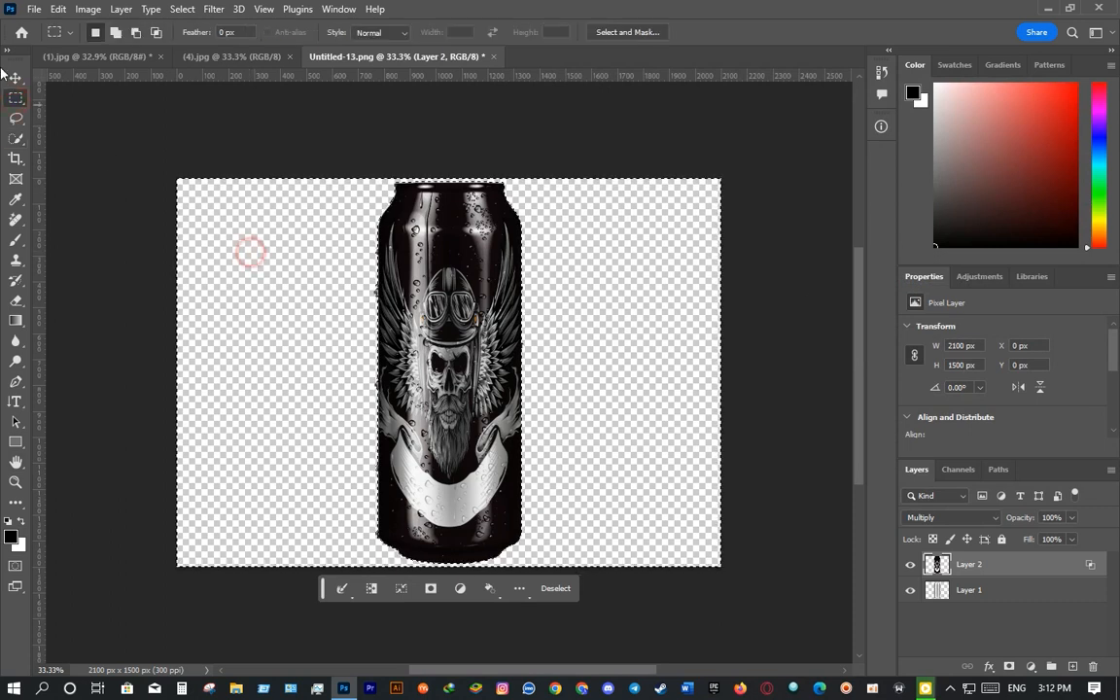
pyautogui.click(127, 190)
pyautogui.click(12, 80)
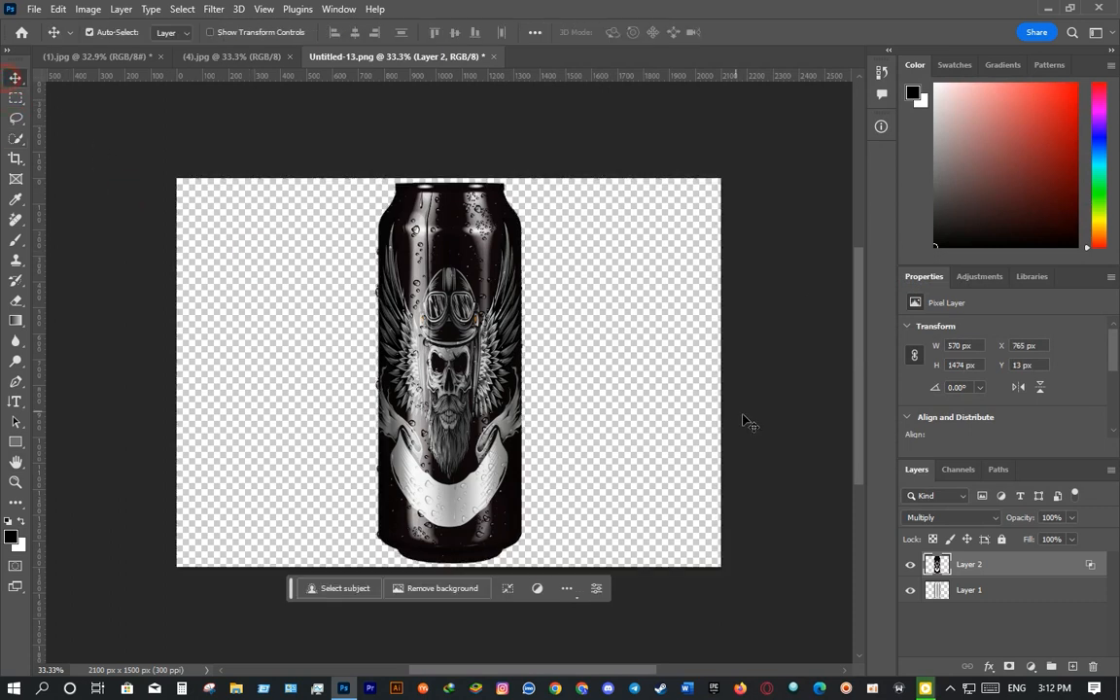